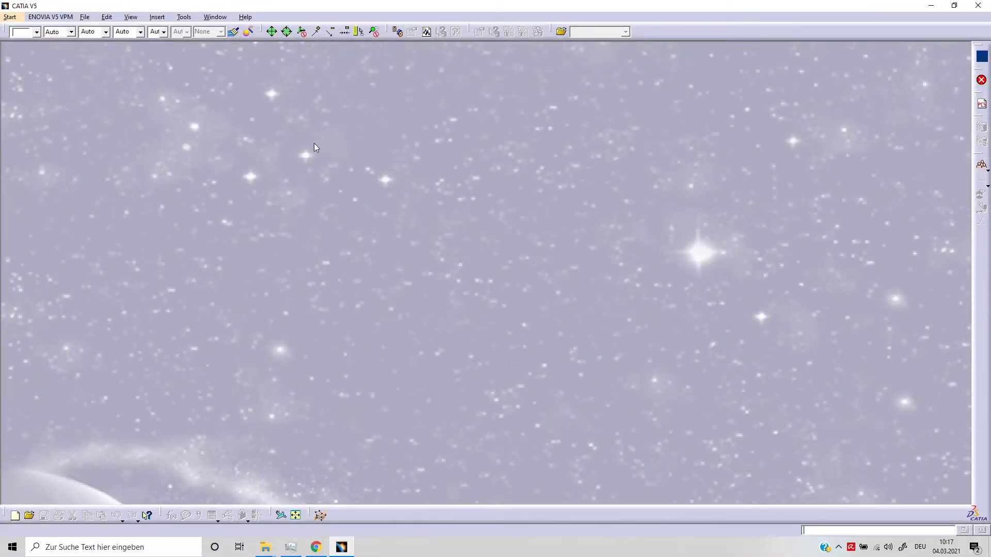
- Create a new Part Design part named Part1 and start a sketch on its xy plane
{"action": "left_click", "coordinate": [10, 17]}
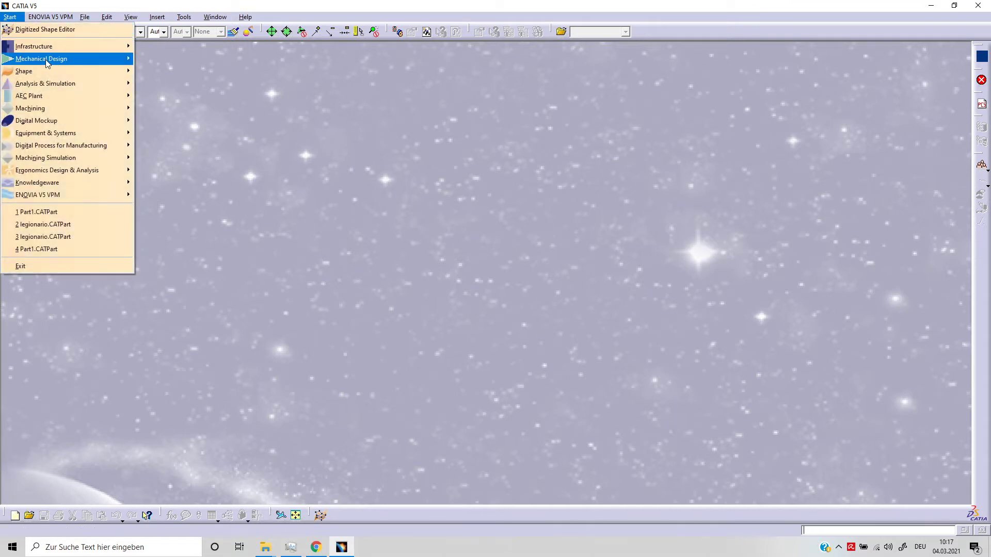
{"action": "mouse_move", "coordinate": [103, 59]}
{"action": "left_click", "coordinate": [166, 61]}
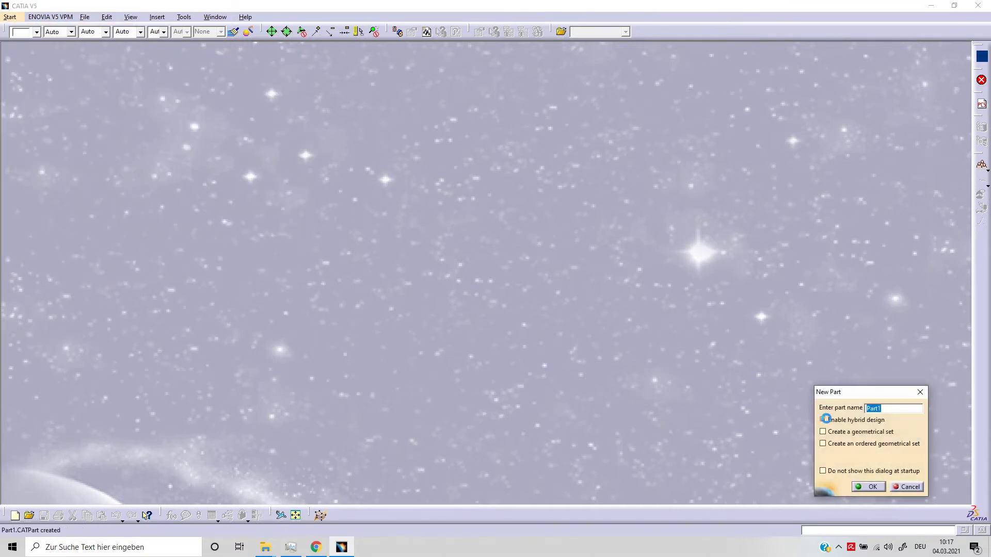
{"action": "left_click", "coordinate": [869, 487]}
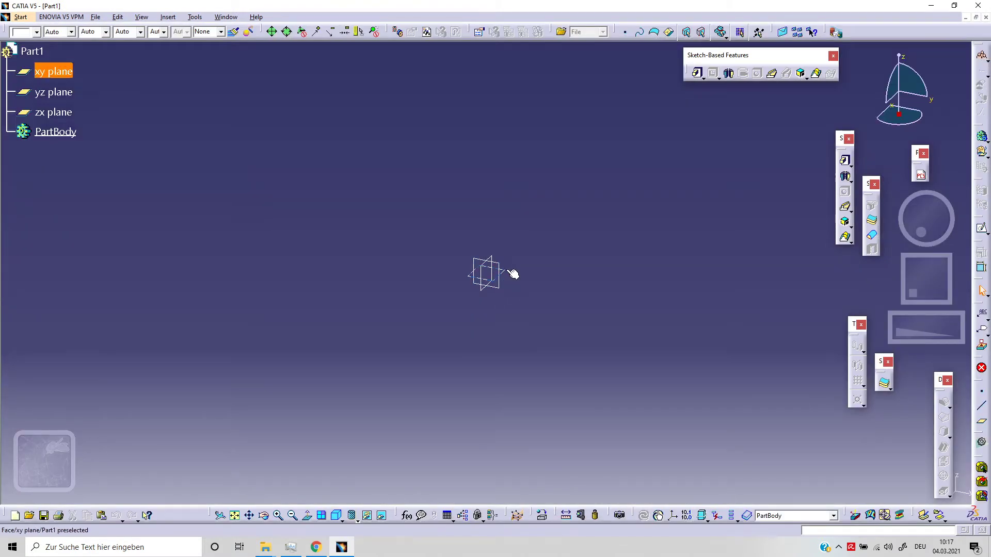
{"action": "left_click", "coordinate": [511, 272]}
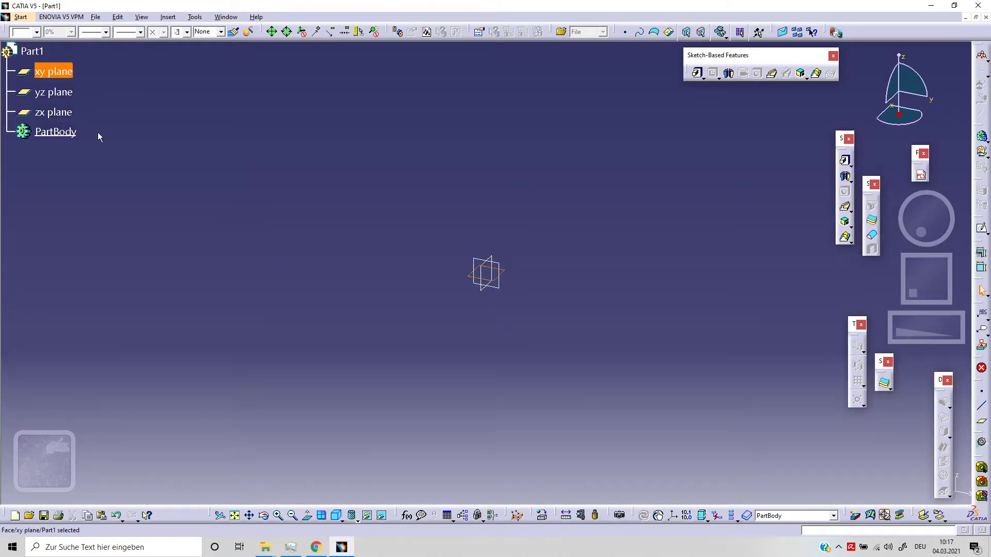
{"action": "left_click", "coordinate": [981, 229]}
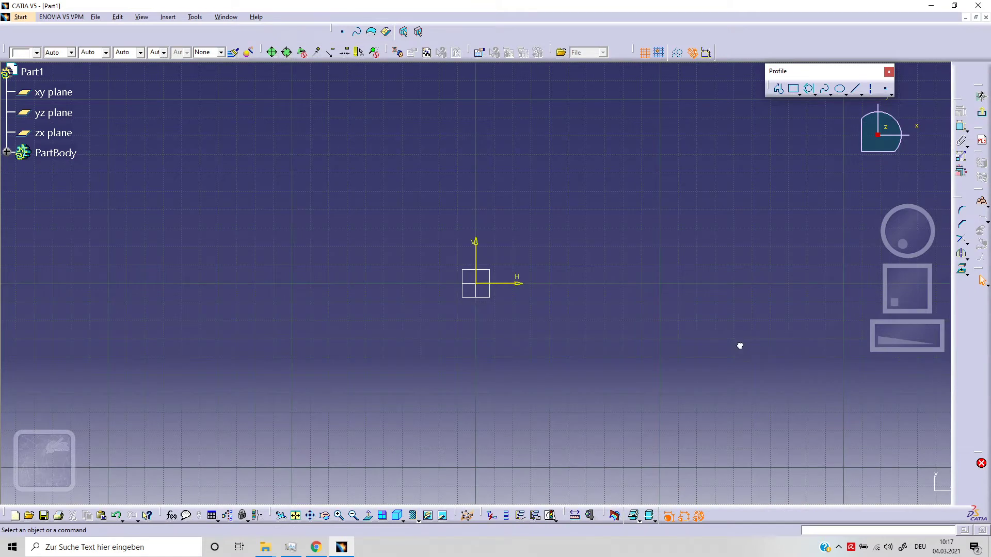
- Draw a centre-radius circle up-right of the origin and confirm it is under-constrained
{"action": "left_click", "coordinate": [815, 94]}
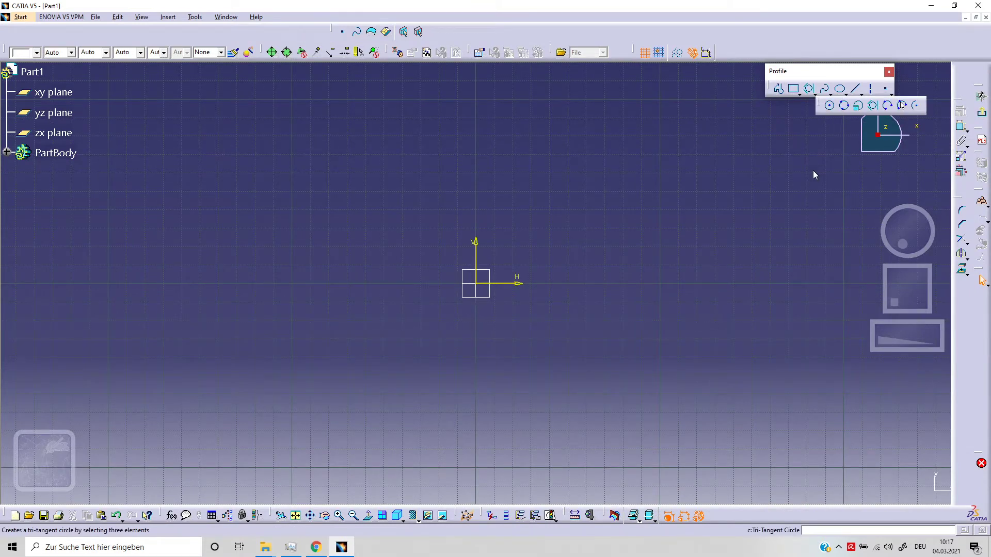
{"action": "left_click", "coordinate": [829, 106]}
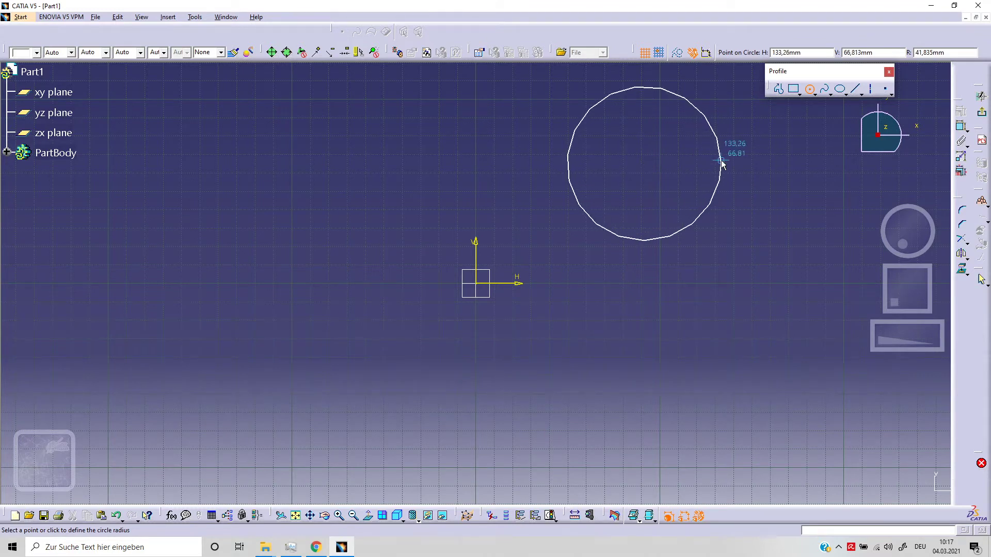
{"action": "left_click", "coordinate": [719, 151]}
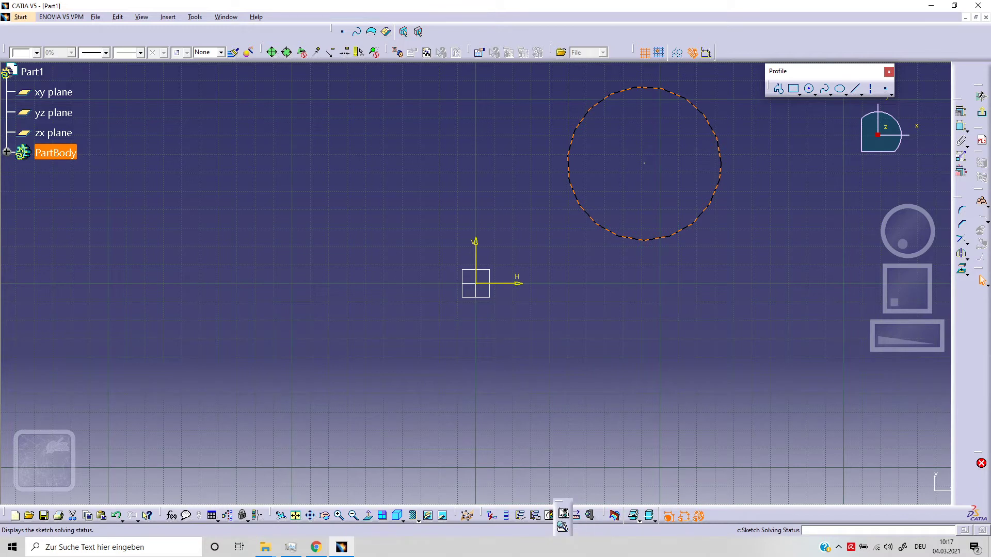
{"action": "left_click", "coordinate": [562, 514]}
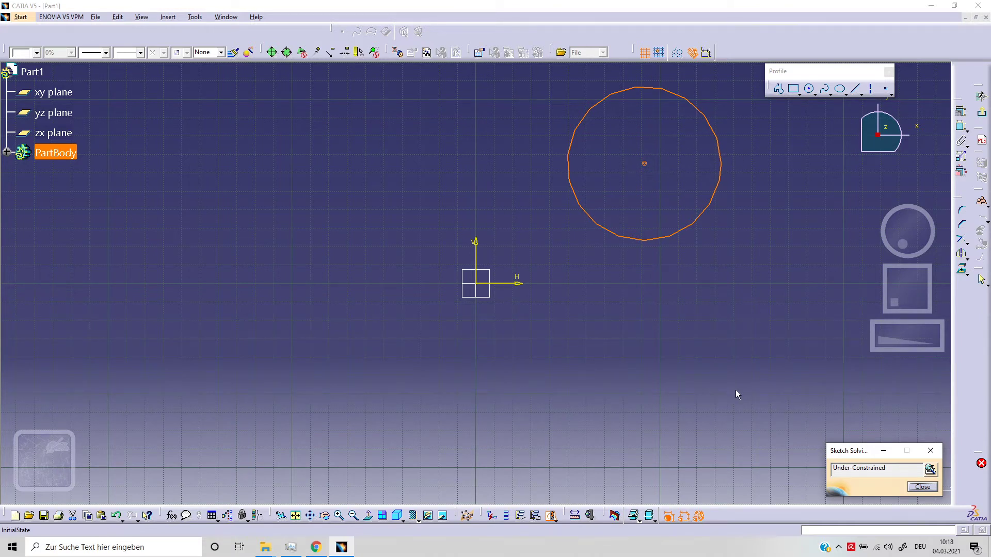
{"action": "left_click", "coordinate": [920, 487]}
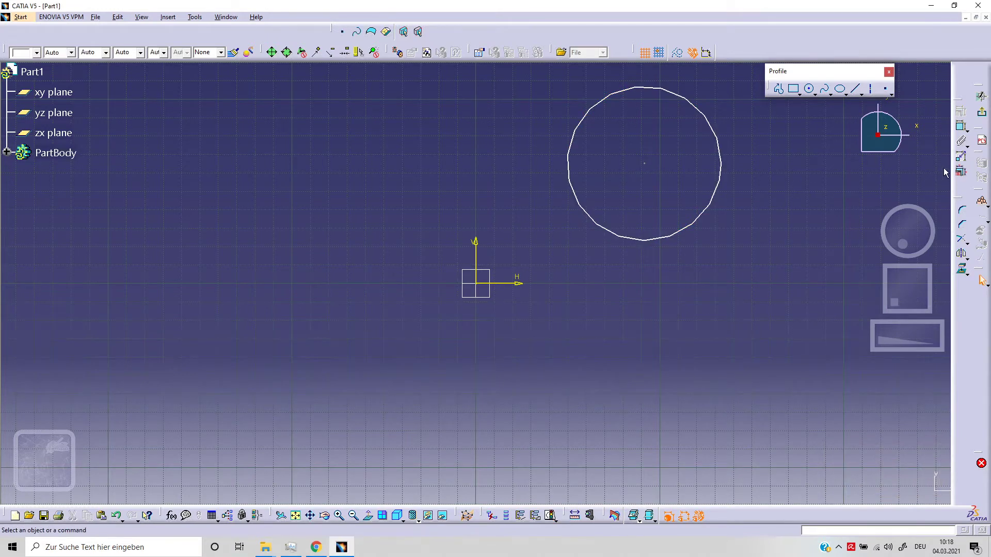
- Dimension the circle centre 65.132 from the H axis and 91.459 from the V axis
{"action": "left_click", "coordinate": [961, 126]}
{"action": "left_click", "coordinate": [653, 166]}
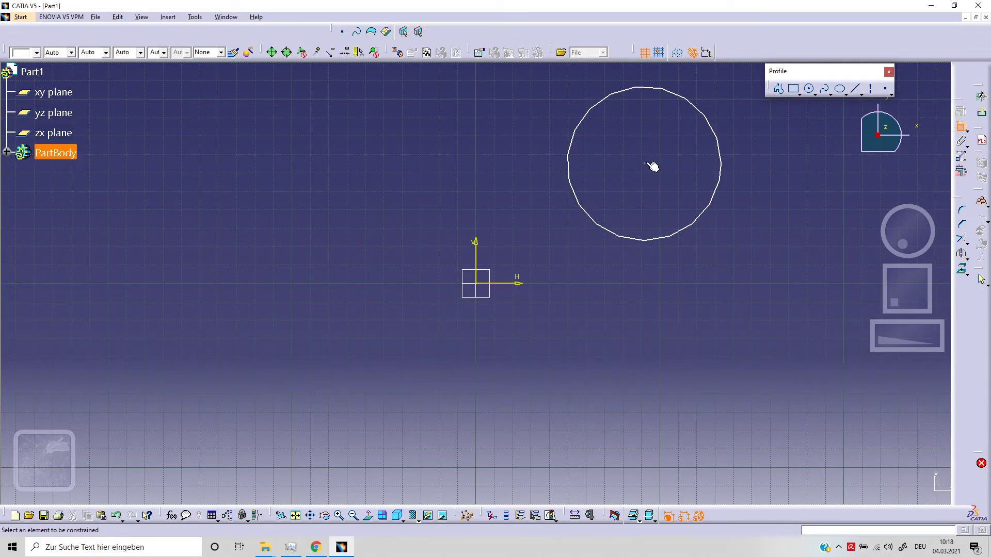
{"action": "left_click", "coordinate": [521, 282]}
{"action": "left_click", "coordinate": [759, 230]}
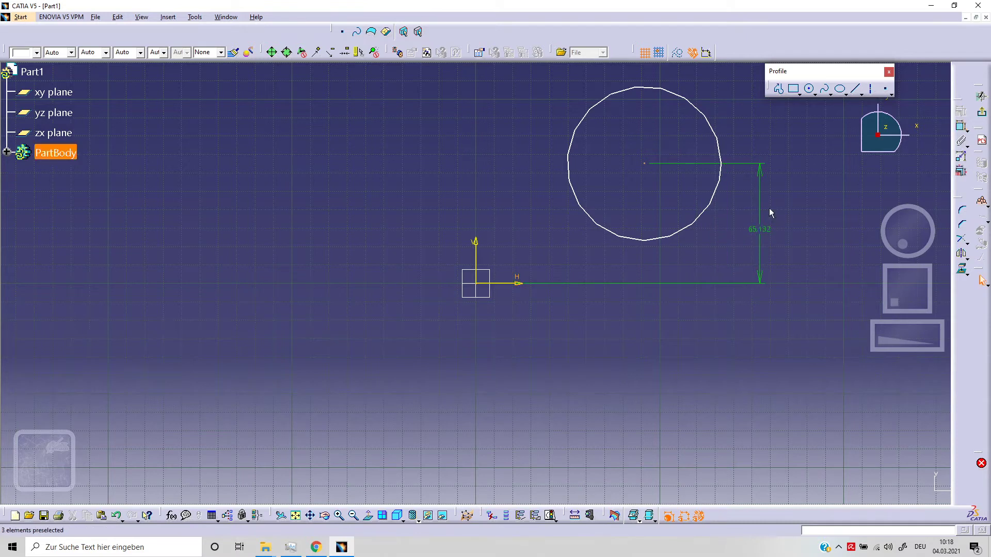
{"action": "left_click", "coordinate": [961, 126]}
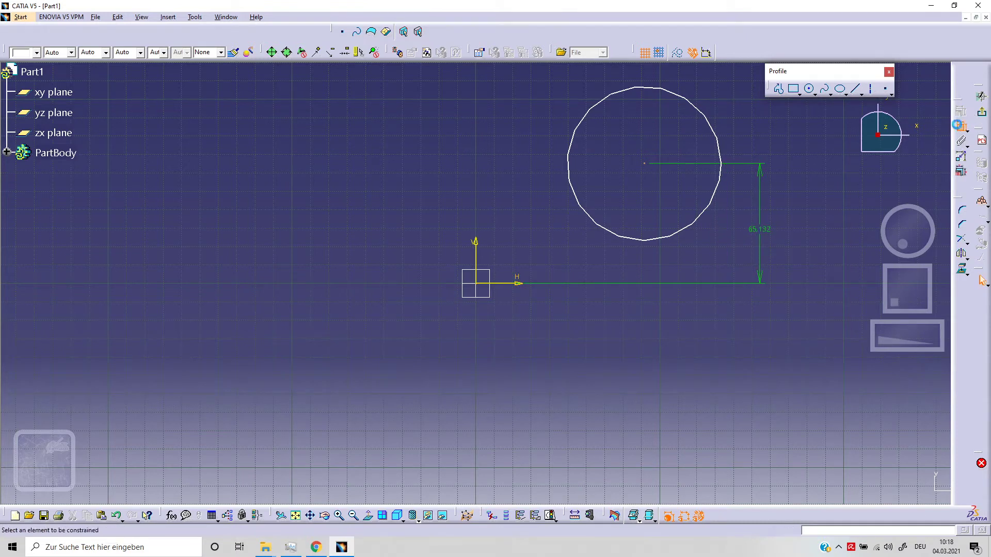
{"action": "left_click", "coordinate": [649, 172]}
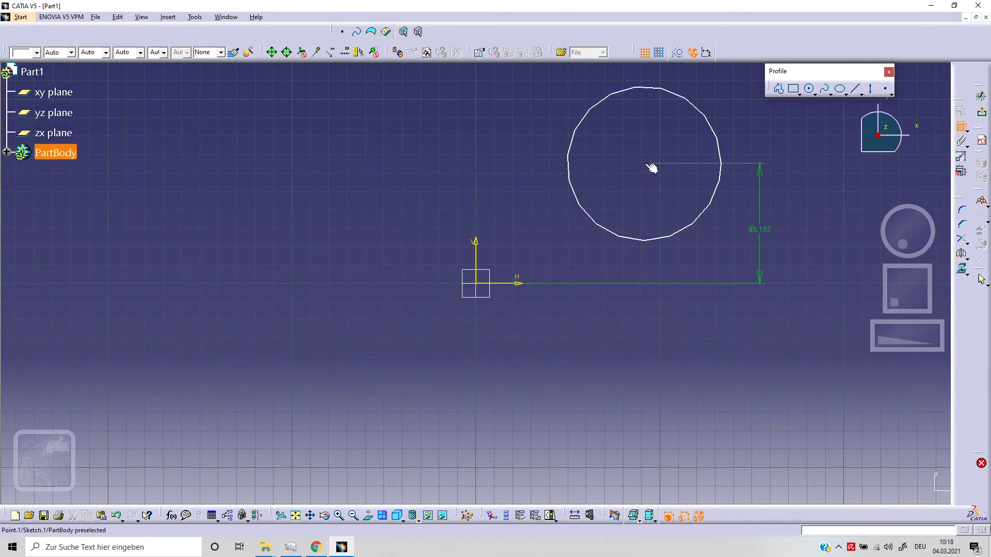
{"action": "left_click", "coordinate": [476, 257]}
{"action": "left_click", "coordinate": [498, 100]}
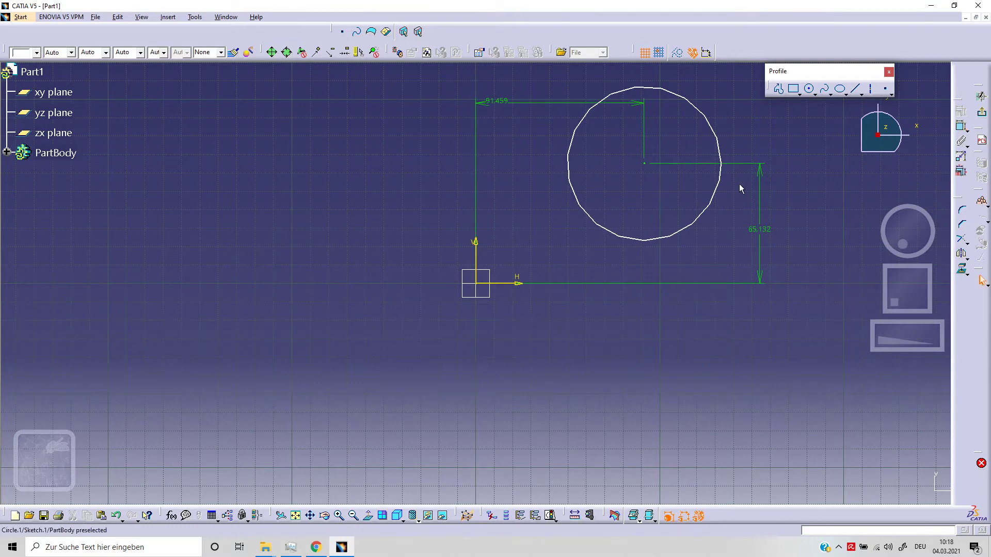
{"action": "double_click", "coordinate": [765, 229]}
{"action": "left_click", "coordinate": [886, 490]}
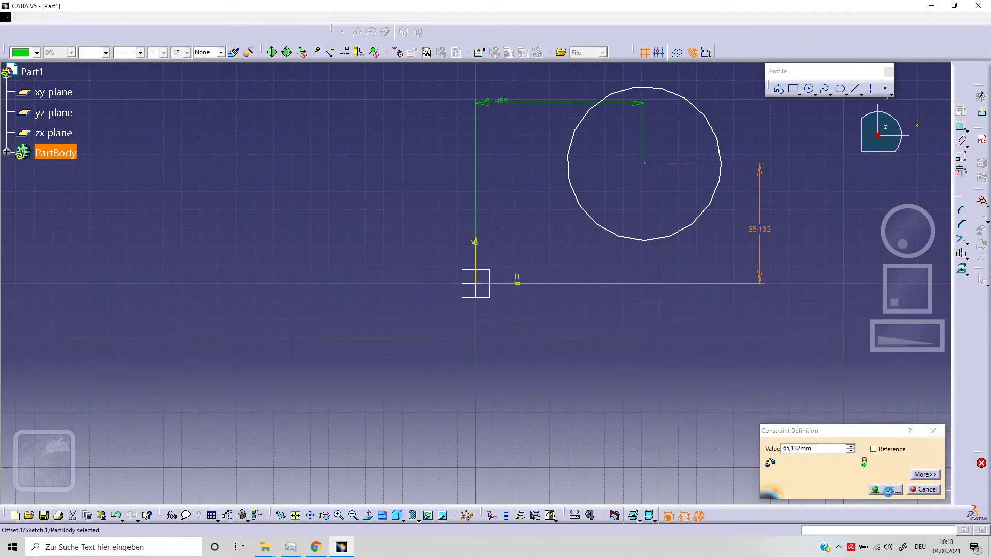
- Add a size dimension to the circle and switch it to diameter 83.671
{"action": "left_click", "coordinate": [695, 227]}
{"action": "left_click", "coordinate": [695, 315]}
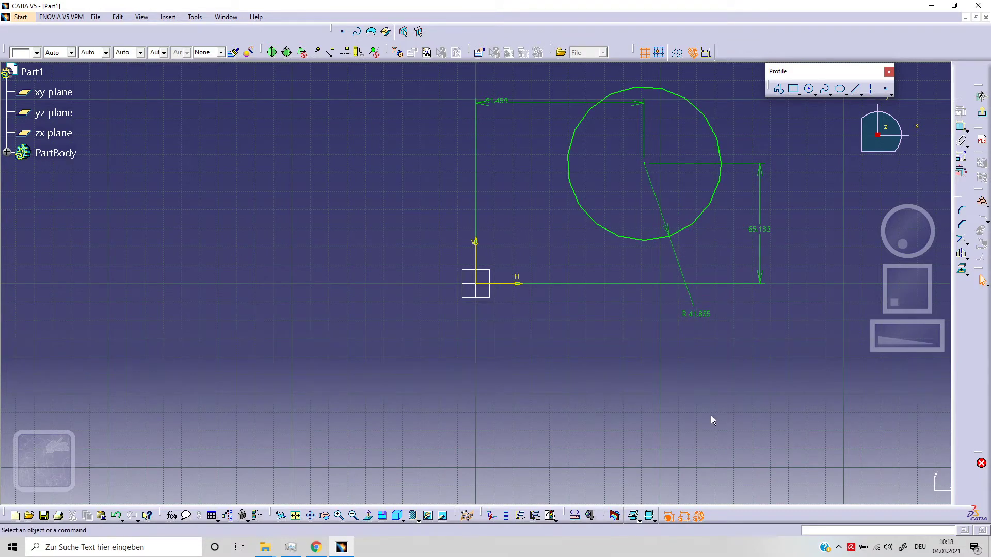
{"action": "double_click", "coordinate": [698, 315]}
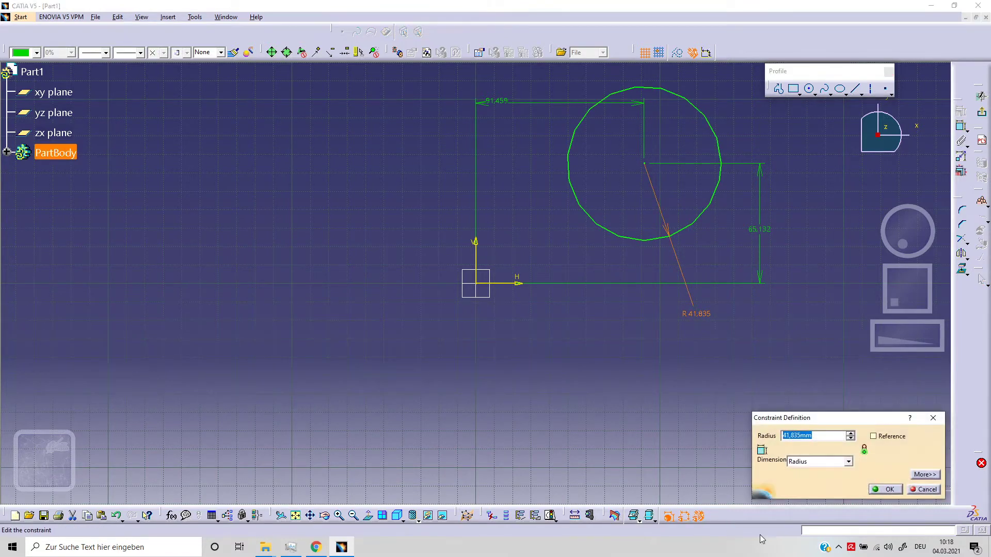
{"action": "left_click", "coordinate": [848, 462]}
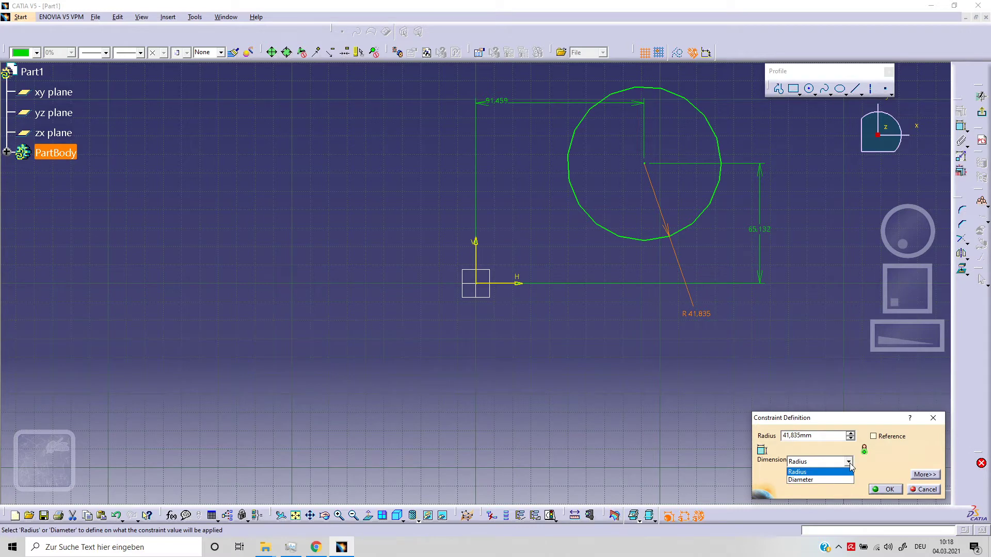
{"action": "left_click", "coordinate": [849, 480]}
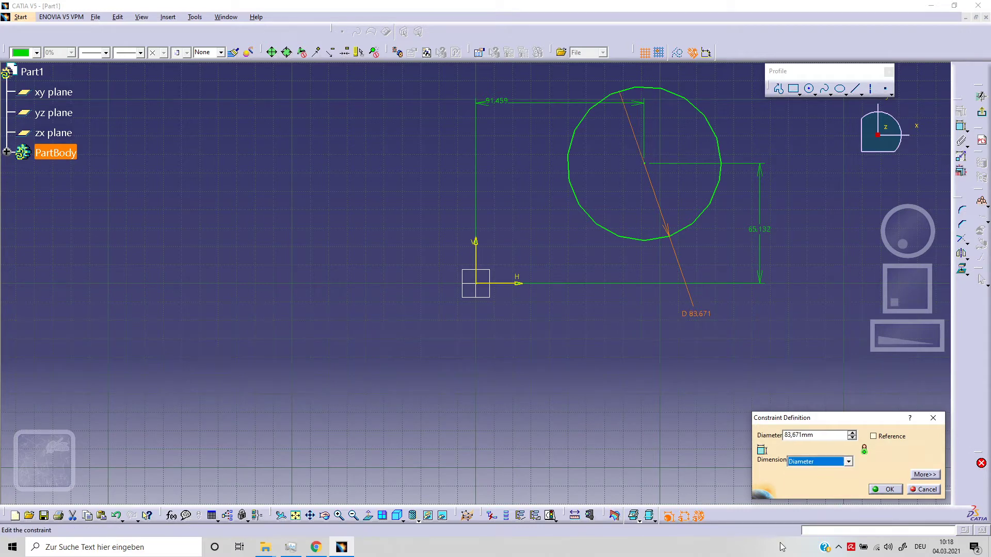
{"action": "left_click", "coordinate": [885, 489]}
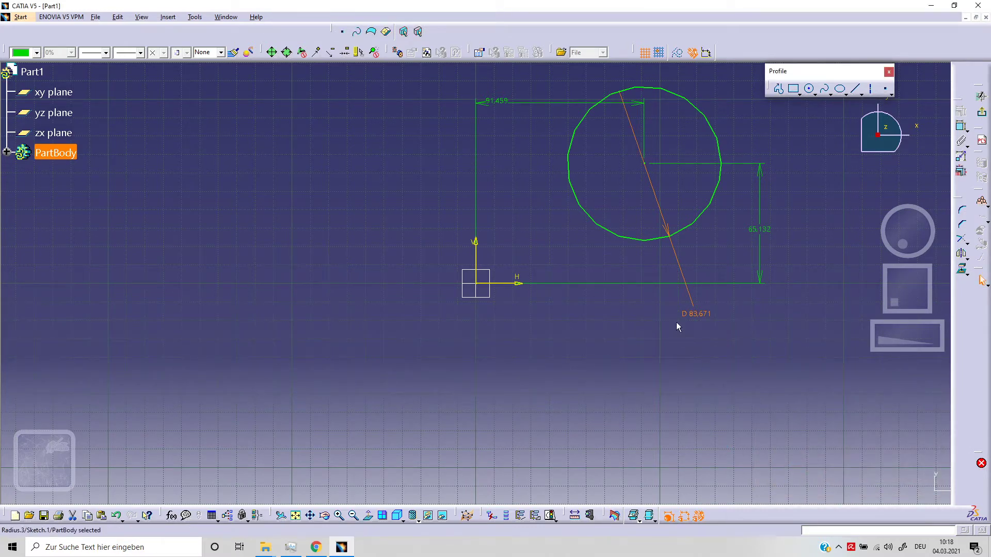
{"action": "middle_click_drag", "start_coordinate": [677, 327], "coordinate": [692, 358]}
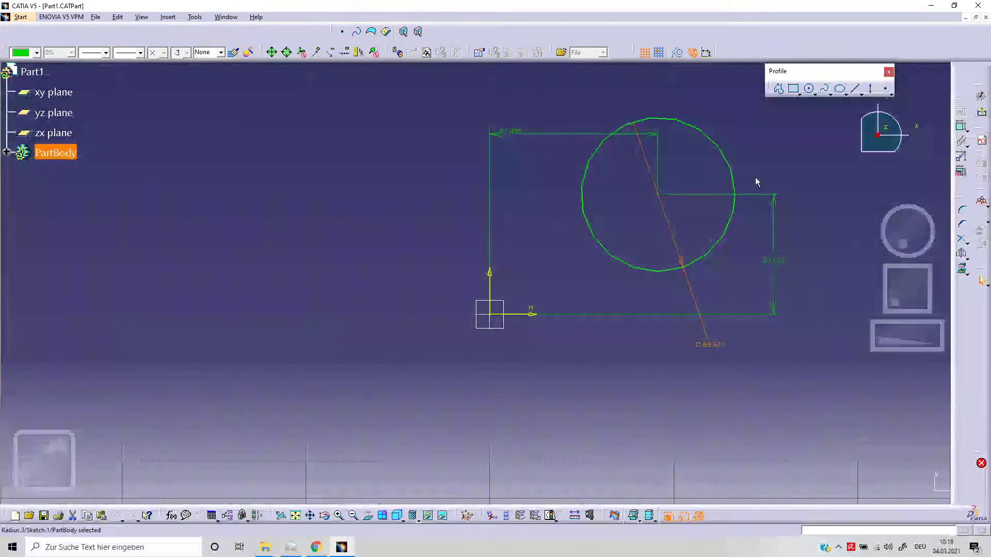
- Draw a three-point circle on the left side of the sketch
{"action": "left_click", "coordinate": [814, 94]}
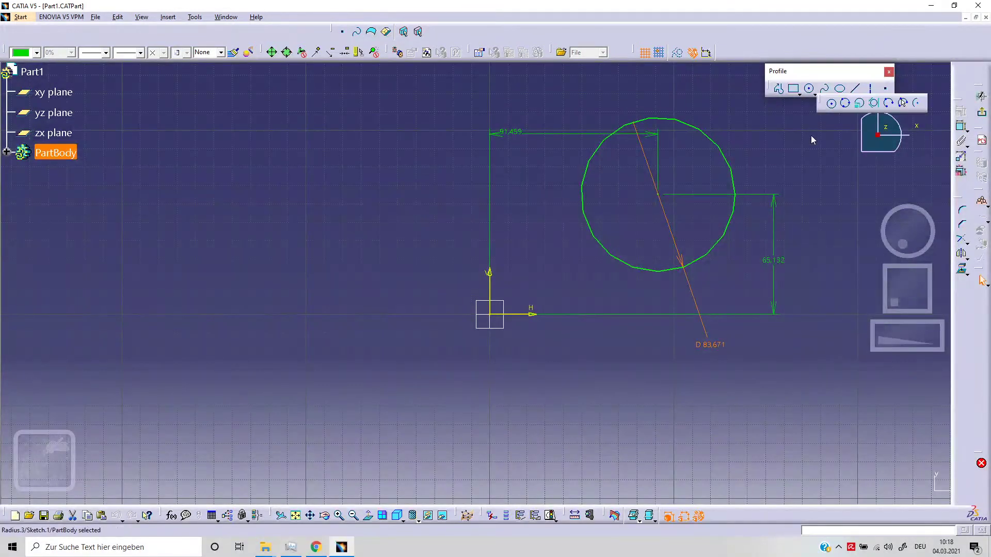
{"action": "left_click", "coordinate": [845, 104]}
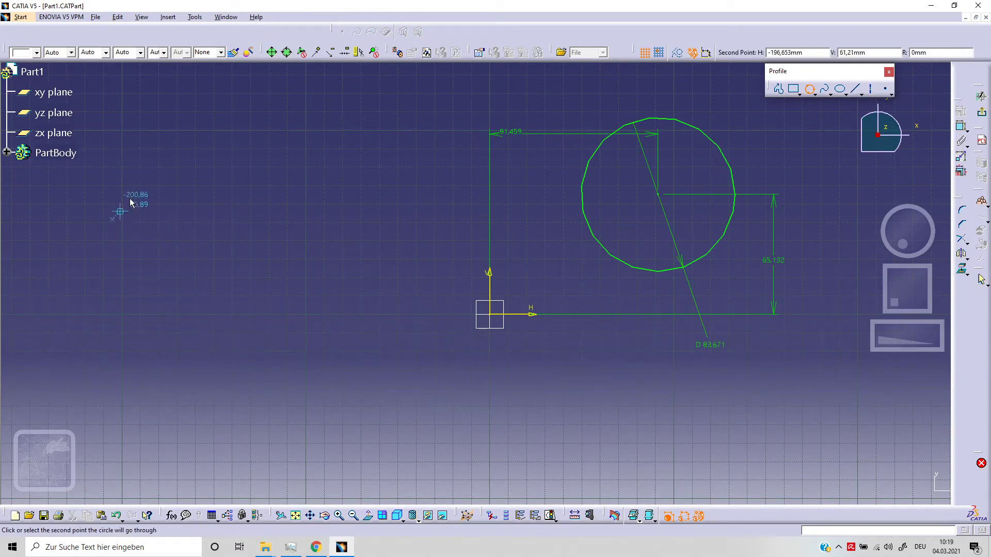
{"action": "left_click", "coordinate": [119, 210]}
{"action": "left_click", "coordinate": [203, 125]}
{"action": "left_click", "coordinate": [330, 151]}
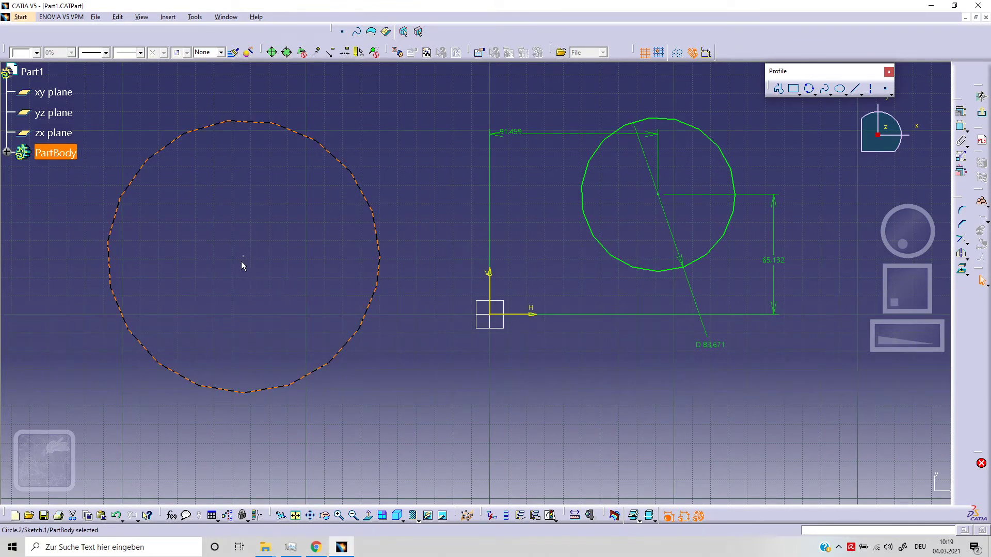
{"action": "left_click", "coordinate": [292, 223]}
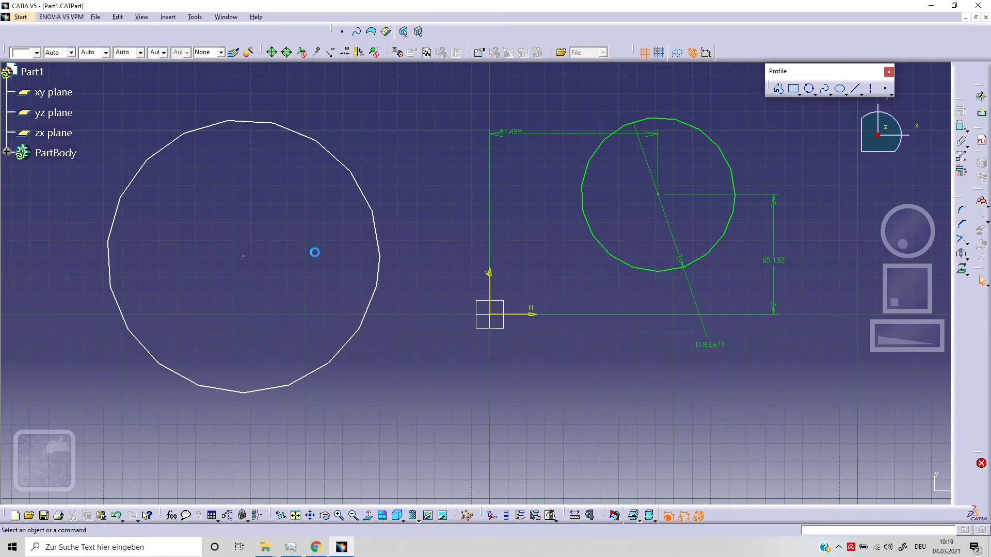
- Draw a second, larger three-point circle overlapping the first one
{"action": "left_click", "coordinate": [808, 89]}
{"action": "left_click", "coordinate": [275, 105]}
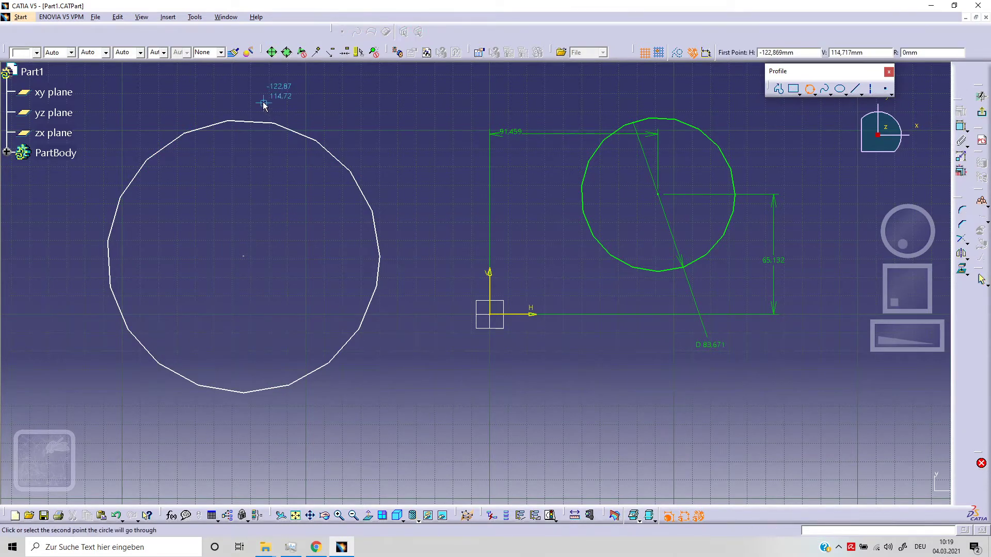
{"action": "left_click", "coordinate": [312, 95]}
{"action": "left_click", "coordinate": [380, 98]}
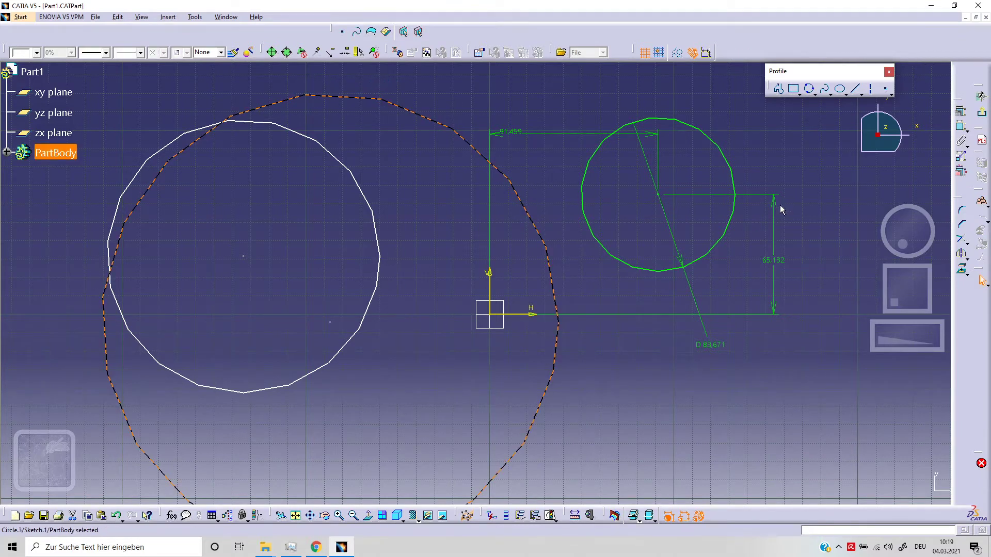
{"action": "left_click", "coordinate": [821, 216]}
{"action": "left_click", "coordinate": [815, 94]}
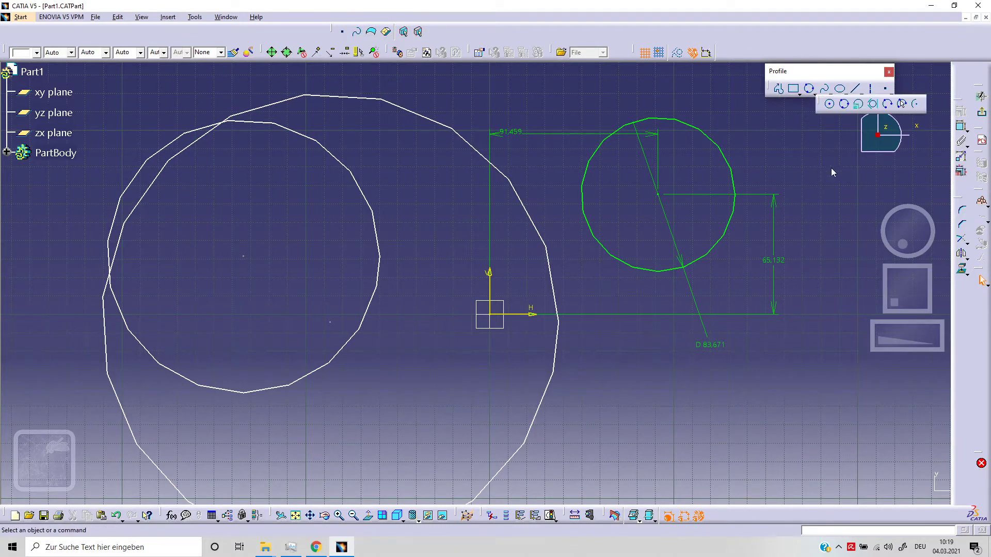
- Create a 20 mm radius circle at coordinates 0,0 using Circle Using Coordinates
{"action": "left_click", "coordinate": [857, 105]}
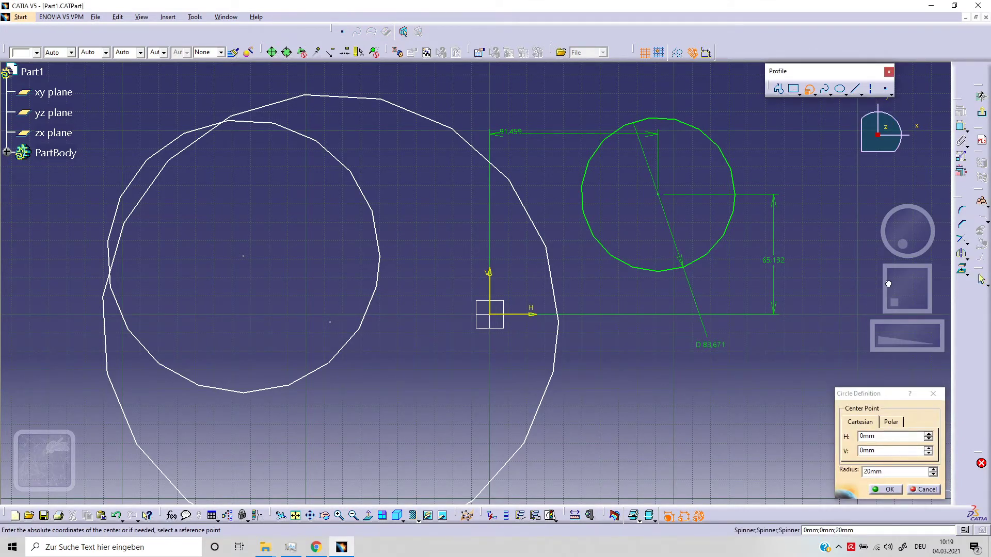
{"action": "mouse_move", "coordinate": [877, 284]}
{"action": "middle_mouse_down"}
{"action": "mouse_move", "coordinate": [738, 85]}
{"action": "mouse_move", "coordinate": [724, 290]}
{"action": "middle_mouse_up"}
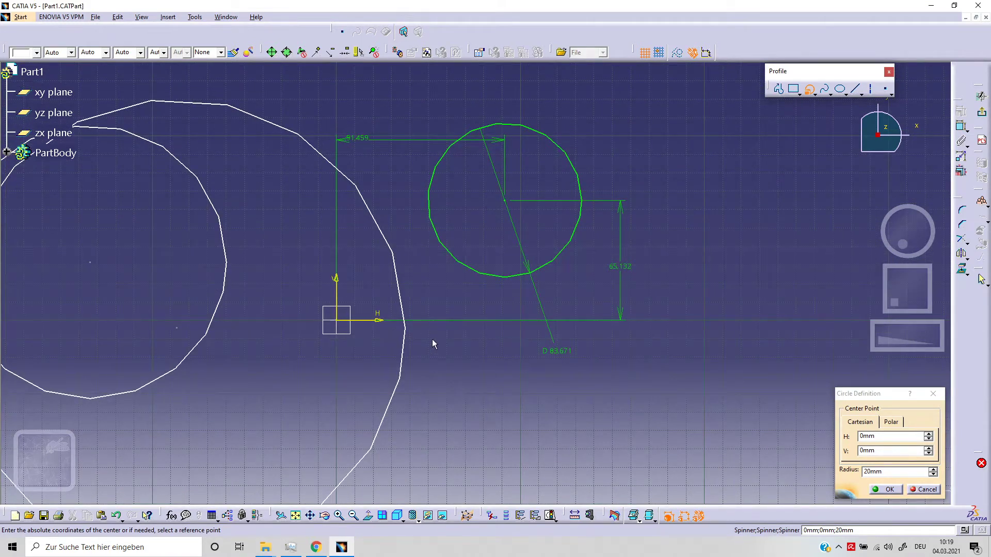
{"action": "left_click", "coordinate": [888, 489]}
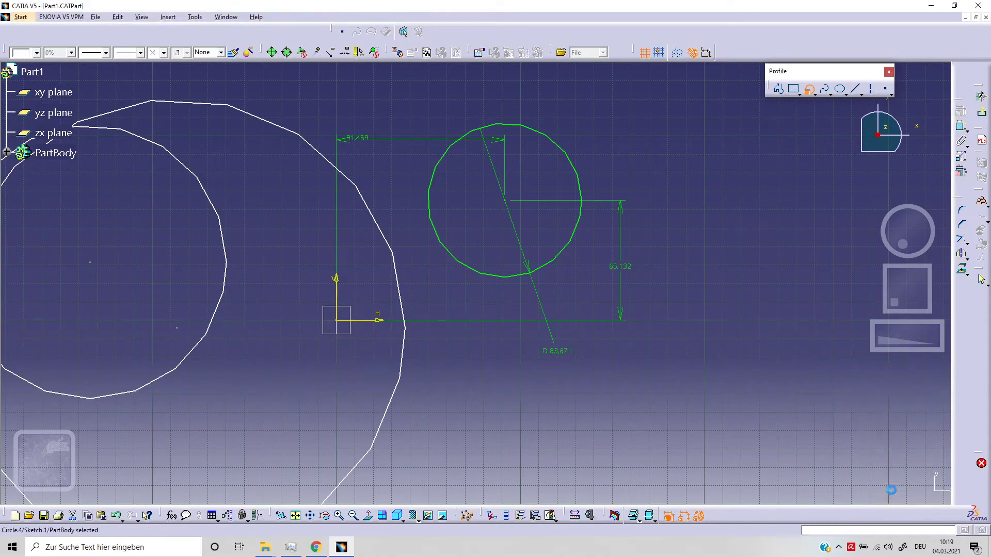
{"action": "left_click", "coordinate": [450, 422]}
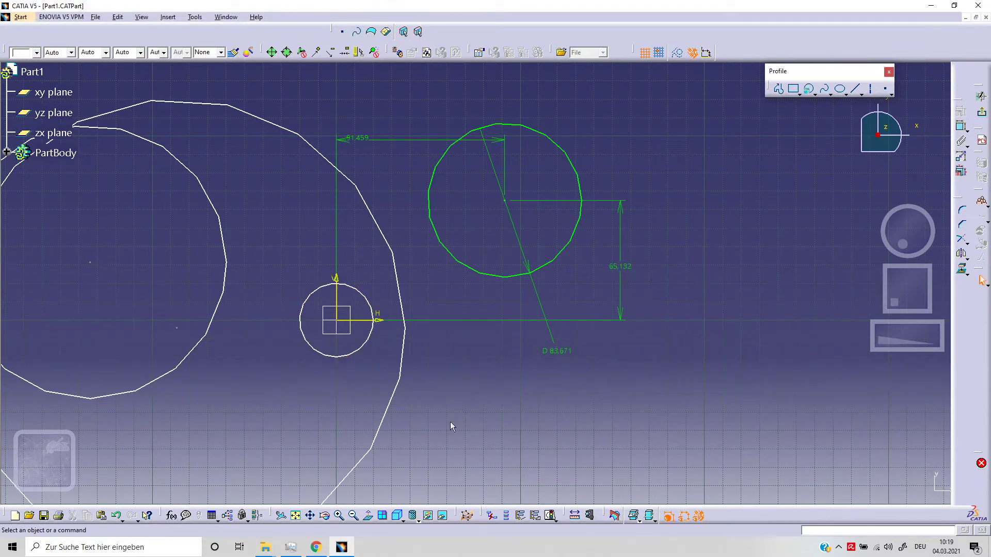
- Place a point inside the left circle and add a 20 mm circle centred on it
{"action": "left_click", "coordinate": [89, 260]}
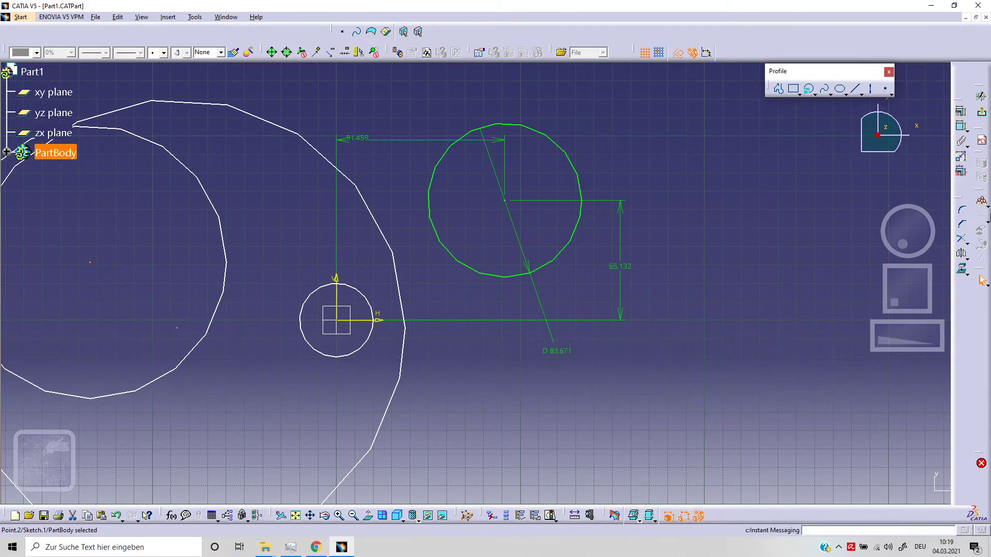
{"action": "left_click", "coordinate": [810, 91]}
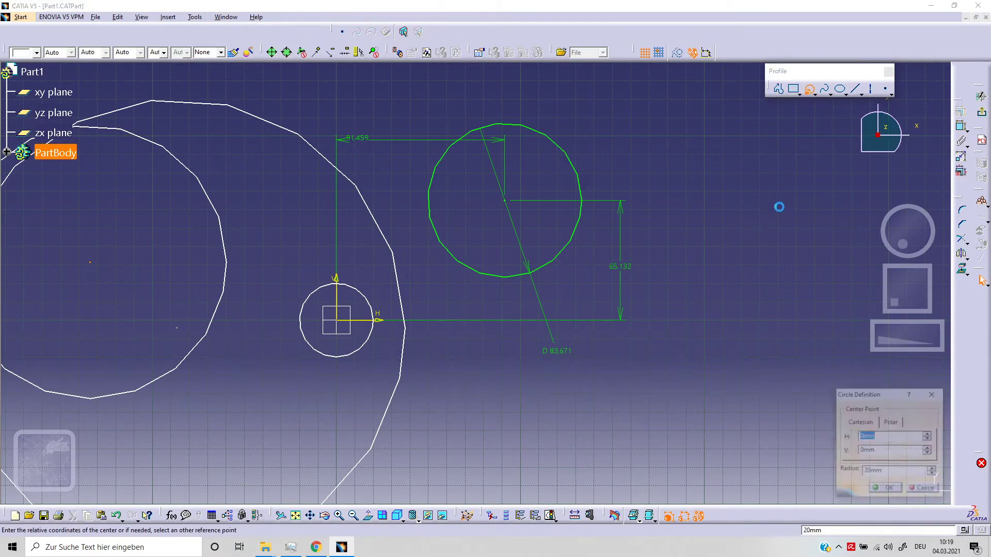
{"action": "left_click", "coordinate": [888, 489]}
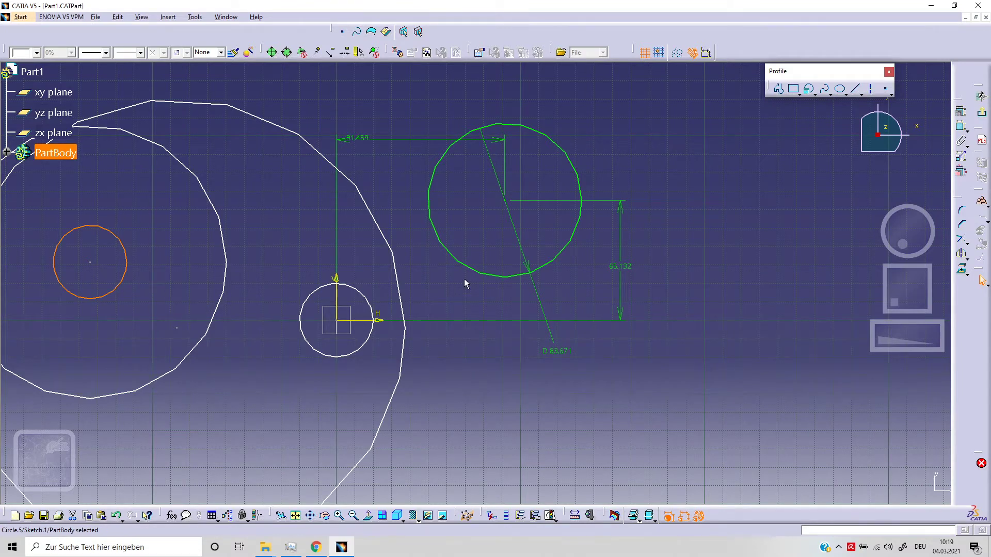
{"action": "left_click_drag", "start_coordinate": [906, 280], "coordinate": [921, 281]}
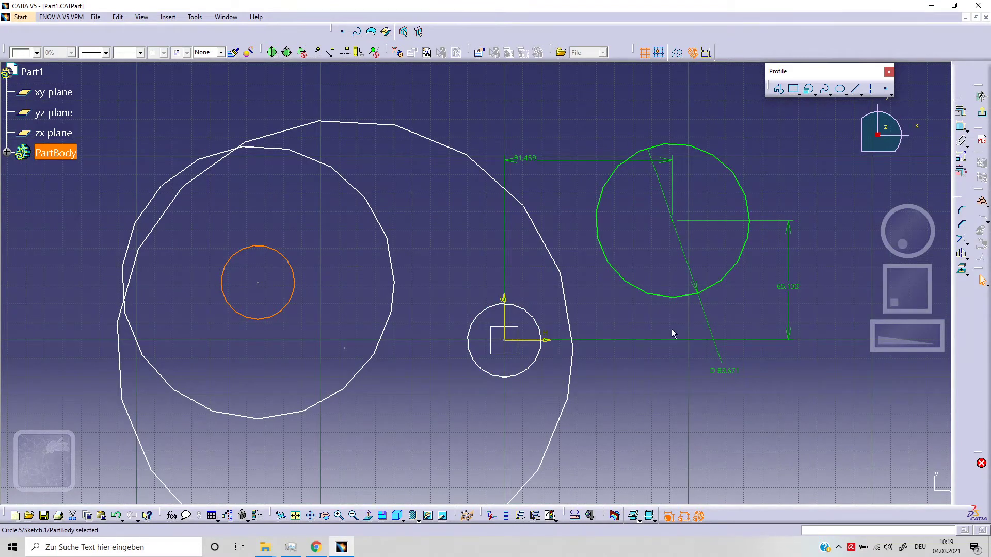
- Constrain the small inner circle concentric with the surrounding left circle
{"action": "left_click", "coordinate": [380, 350], "text": "ctrl"}
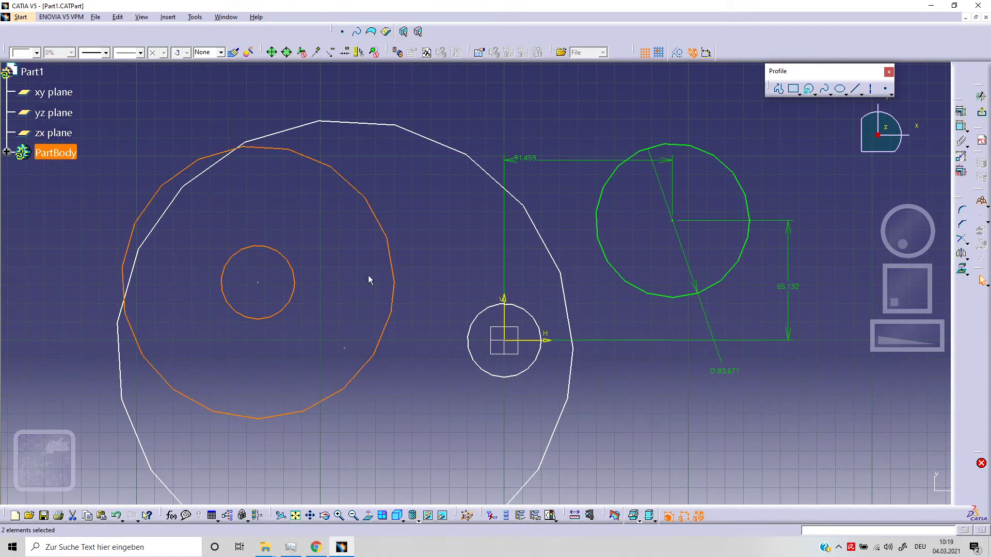
{"action": "left_click", "coordinate": [960, 113]}
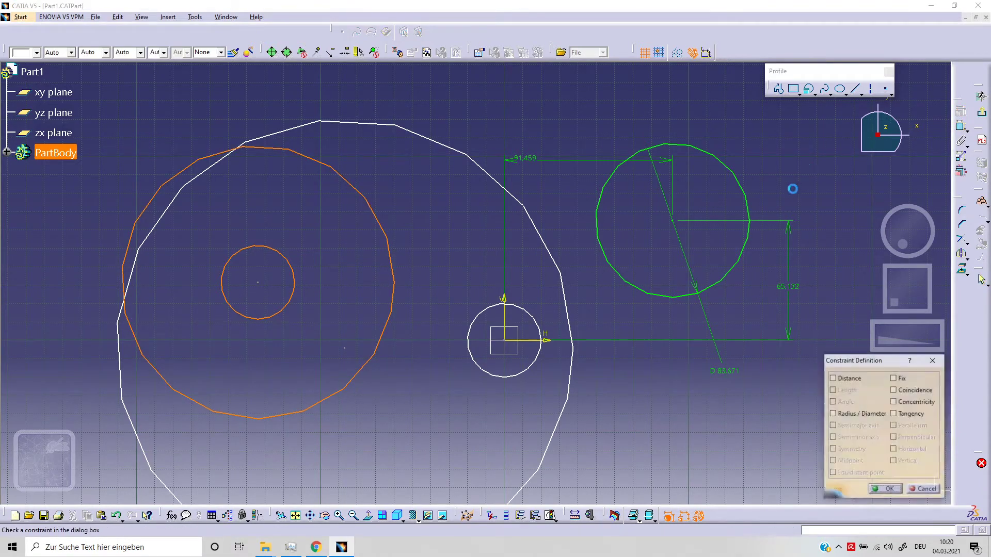
{"action": "left_click", "coordinate": [917, 406]}
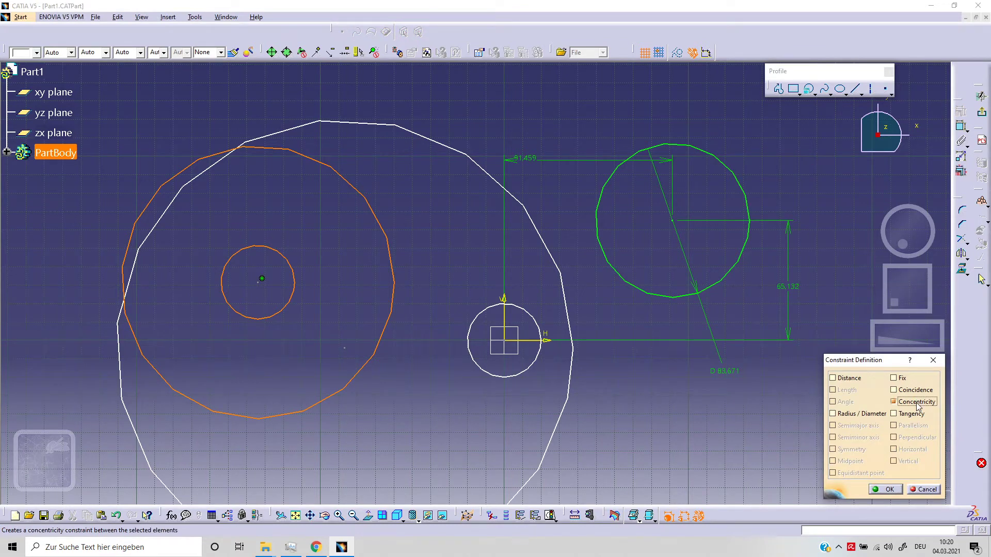
{"action": "left_click", "coordinate": [887, 489]}
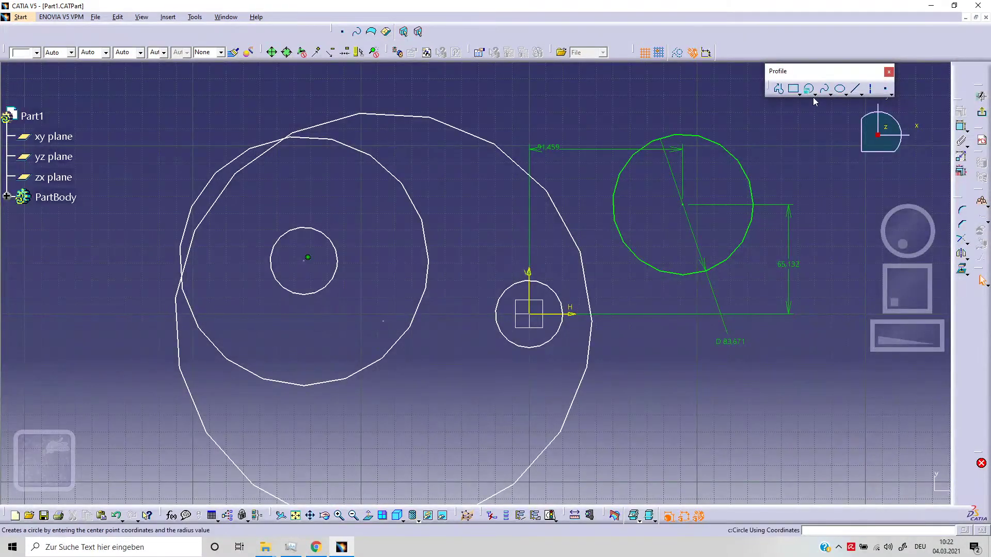
- Draw two slanted lines forming an inverted V in empty space above the circles
{"action": "left_click", "coordinate": [813, 96]}
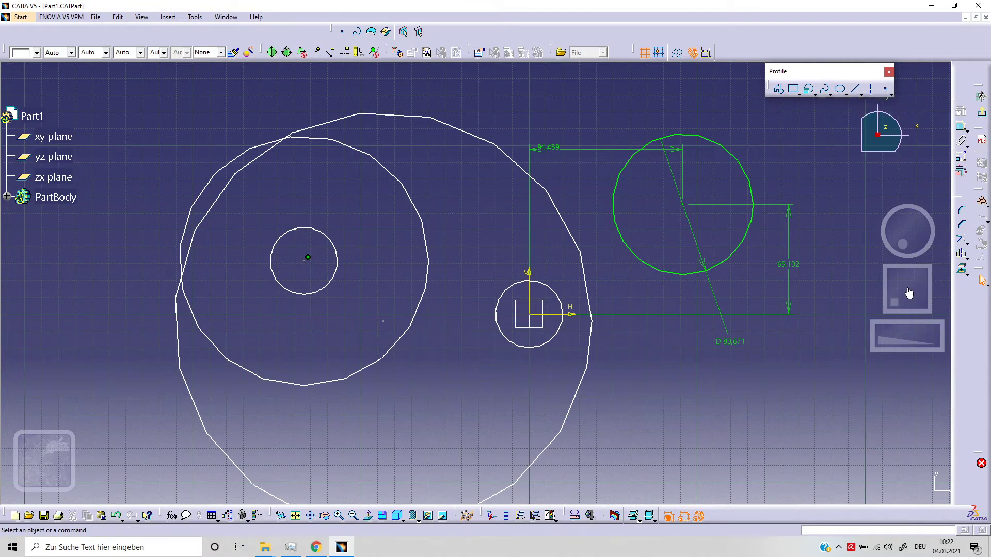
{"action": "left_click_drag", "start_coordinate": [908, 293], "coordinate": [908, 296]}
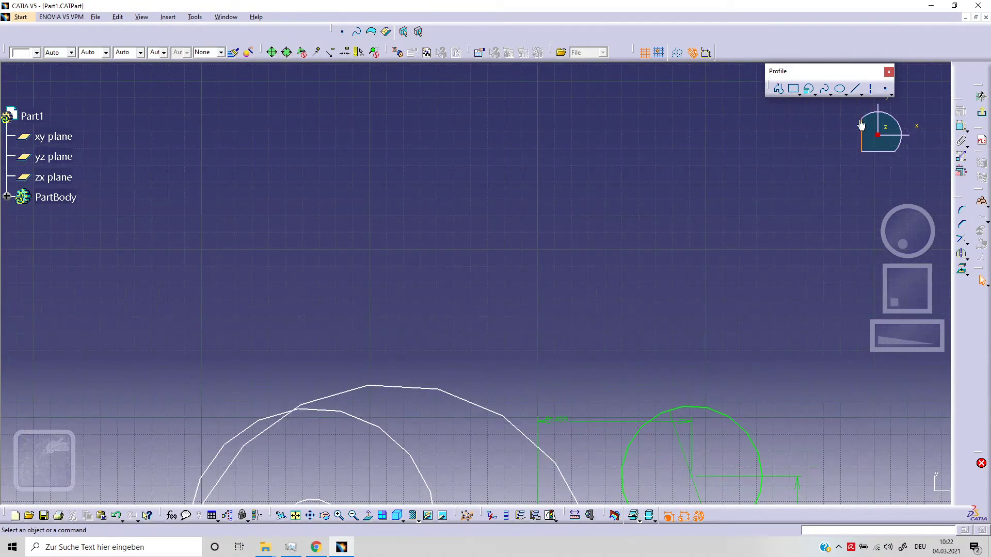
{"action": "left_click", "coordinate": [854, 91]}
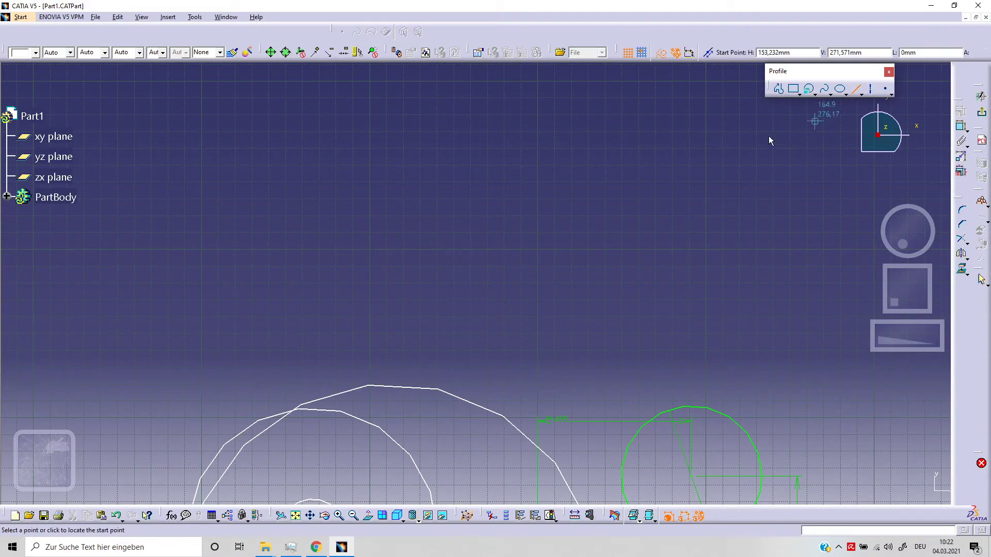
{"action": "left_click", "coordinate": [296, 218]}
{"action": "left_click", "coordinate": [369, 150]}
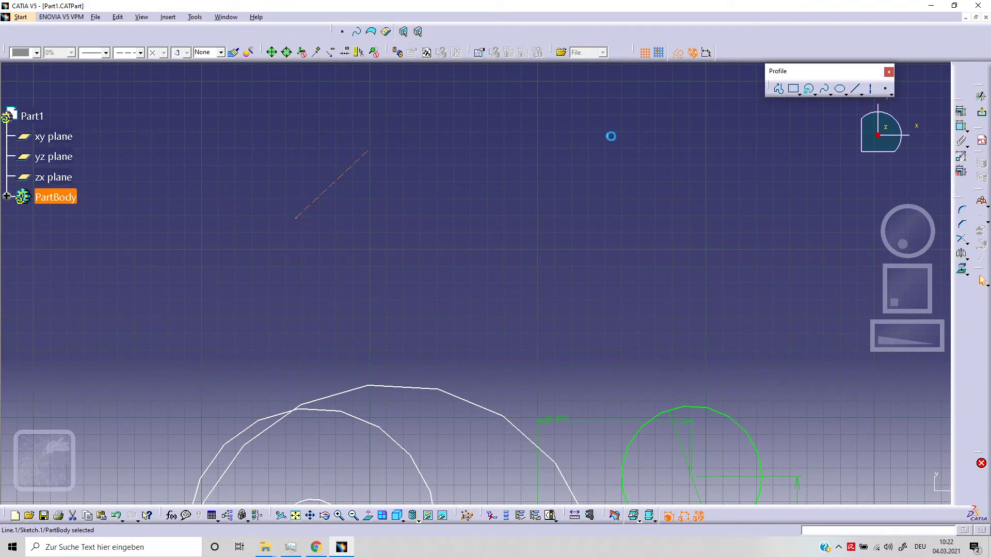
{"action": "left_click", "coordinate": [854, 92]}
{"action": "left_click", "coordinate": [475, 162]}
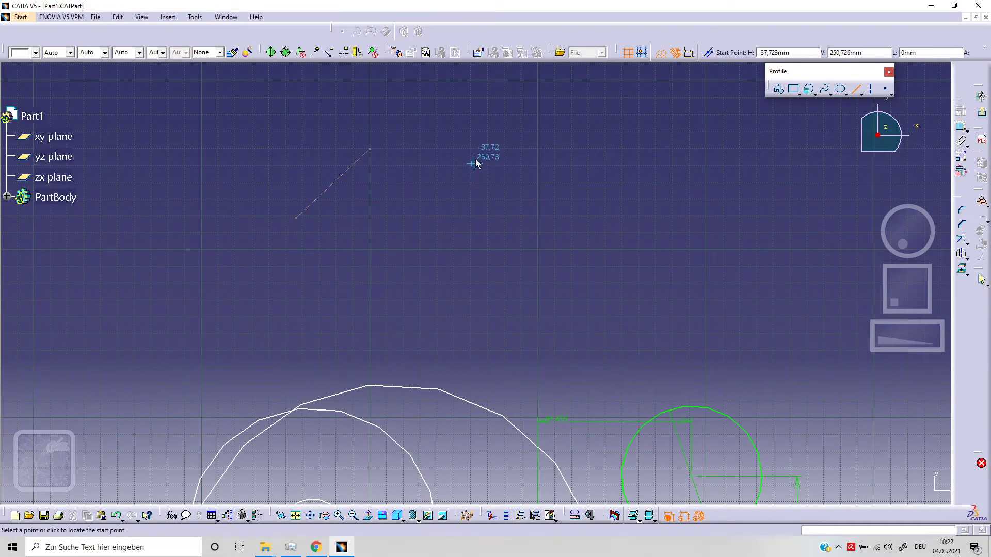
{"action": "left_click", "coordinate": [545, 230]}
- Draw a horizontal line beneath the two slanted lines
{"action": "left_click", "coordinate": [854, 91]}
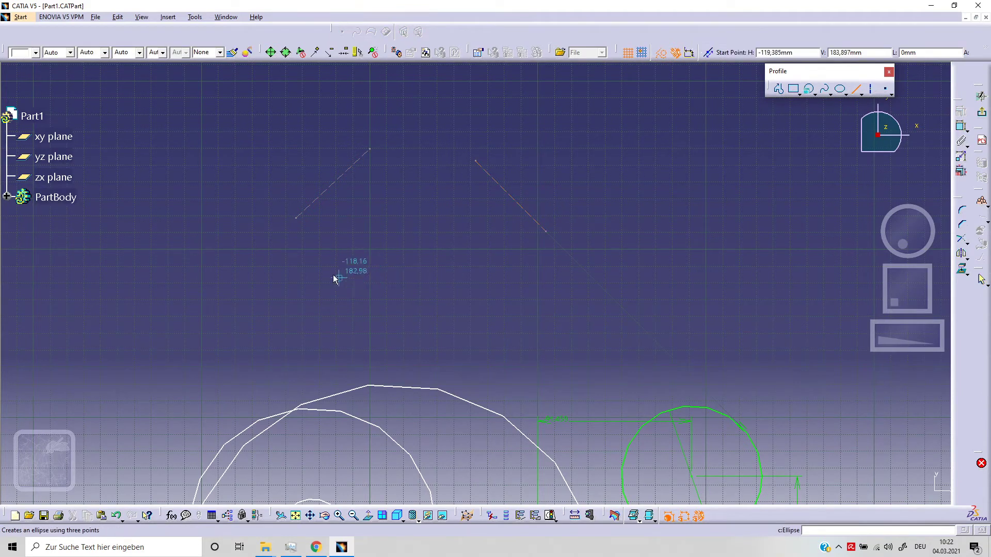
{"action": "left_click", "coordinate": [333, 275]}
{"action": "left_click", "coordinate": [505, 277]}
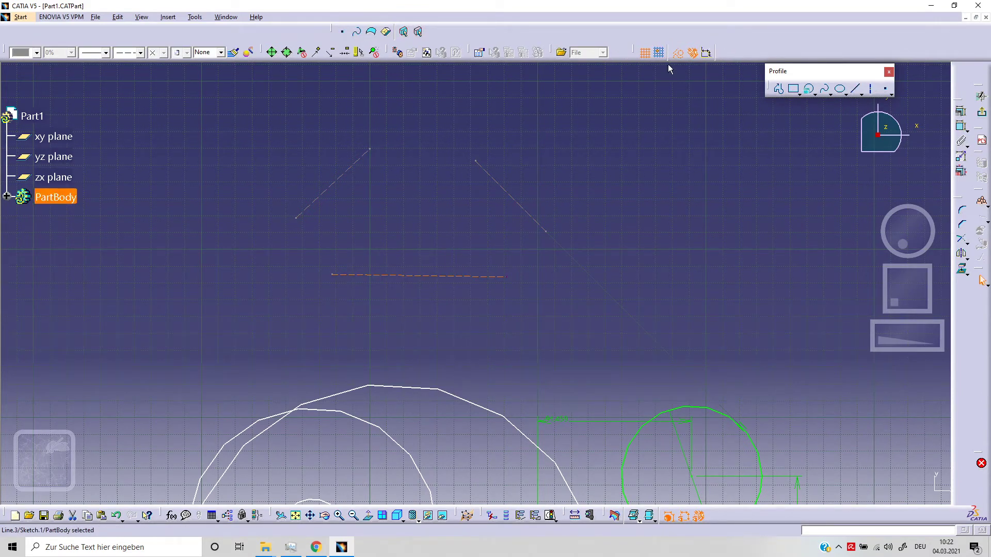
{"action": "left_click", "coordinate": [671, 107]}
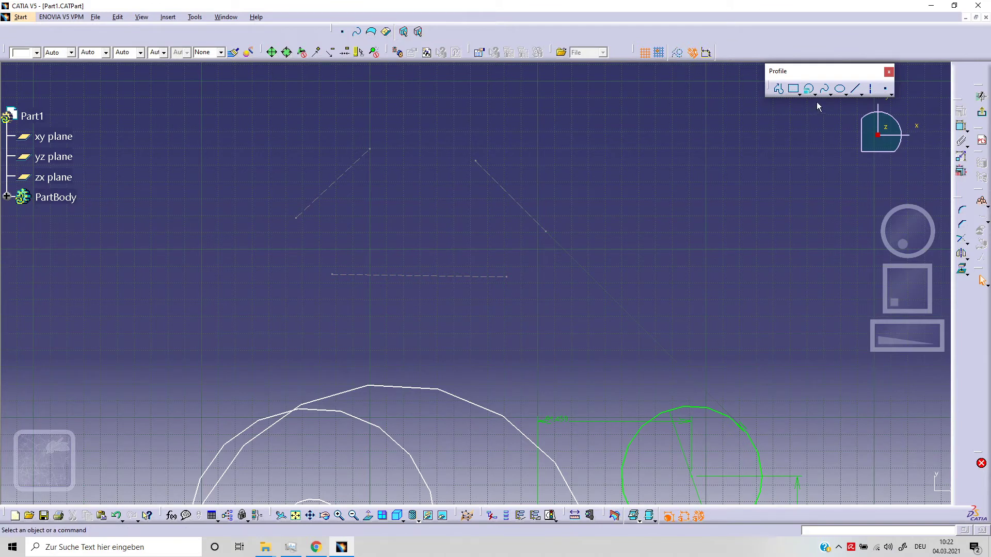
- Draw a tri-tangent circle touching the right slanted, left slanted and horizontal lines
{"action": "left_click", "coordinate": [808, 88]}
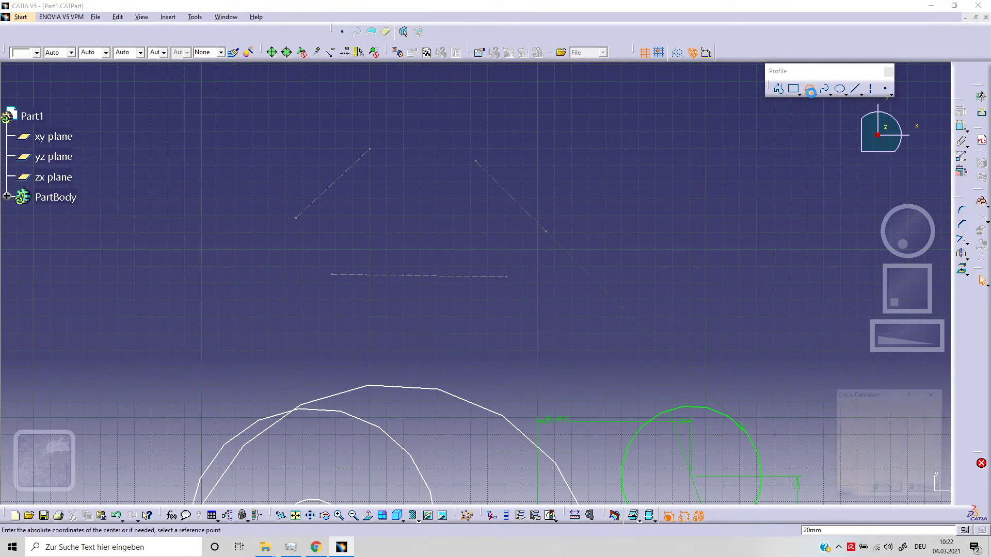
{"action": "left_click", "coordinate": [935, 393]}
{"action": "left_click", "coordinate": [814, 95]}
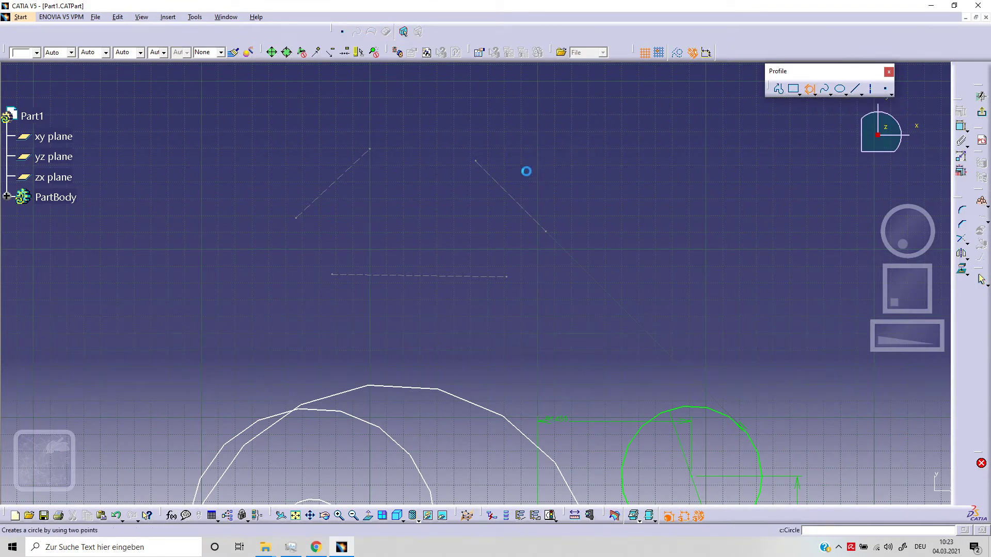
{"action": "left_click", "coordinate": [519, 208]}
{"action": "left_click", "coordinate": [346, 175]}
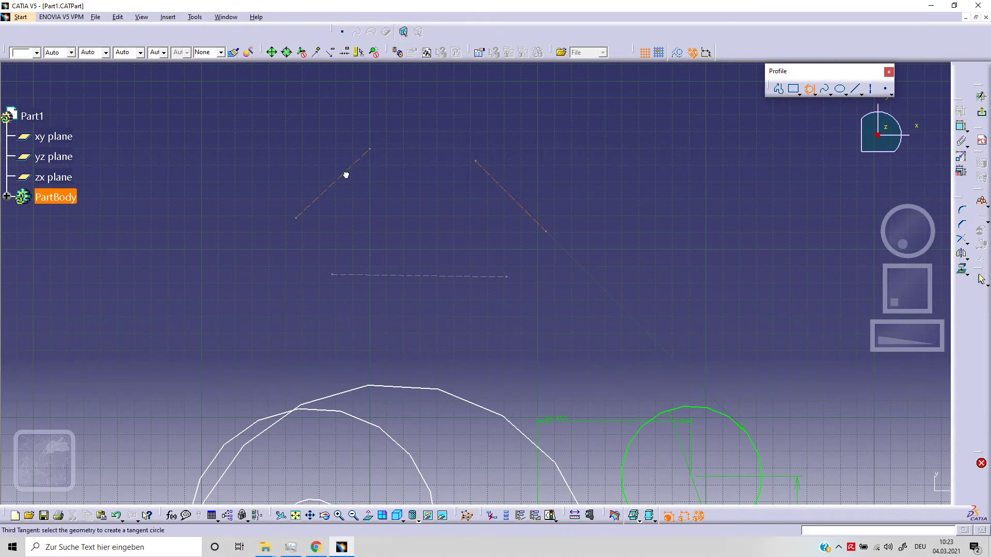
{"action": "left_click", "coordinate": [400, 277]}
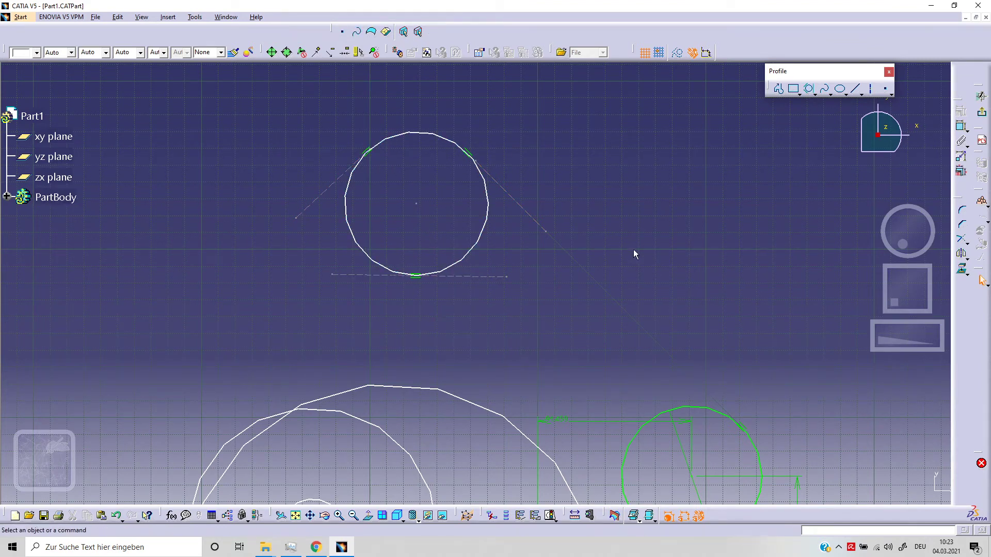
- Draw a larger tri-tangent circle touching both slanted lines and the lower circle
{"action": "left_click", "coordinate": [809, 89]}
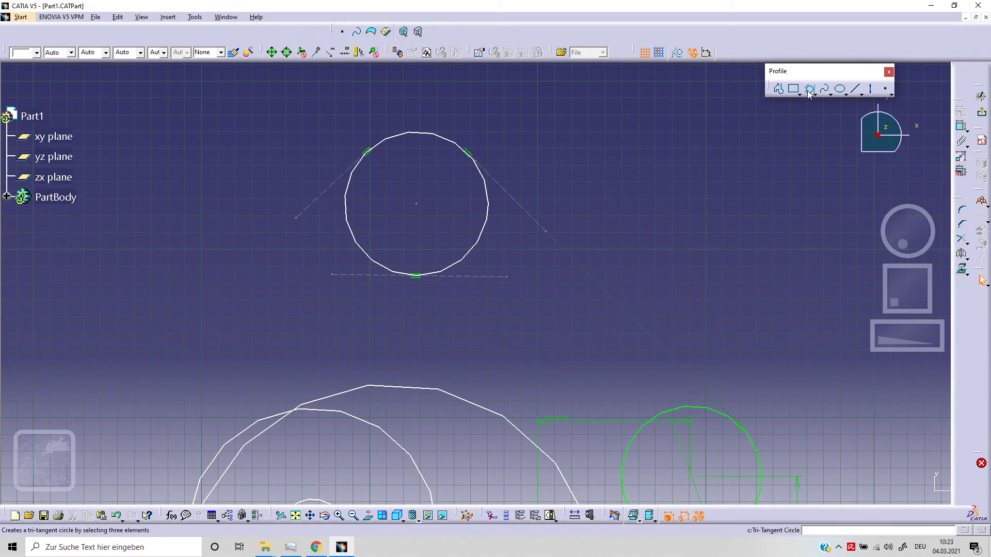
{"action": "left_click", "coordinate": [322, 192]}
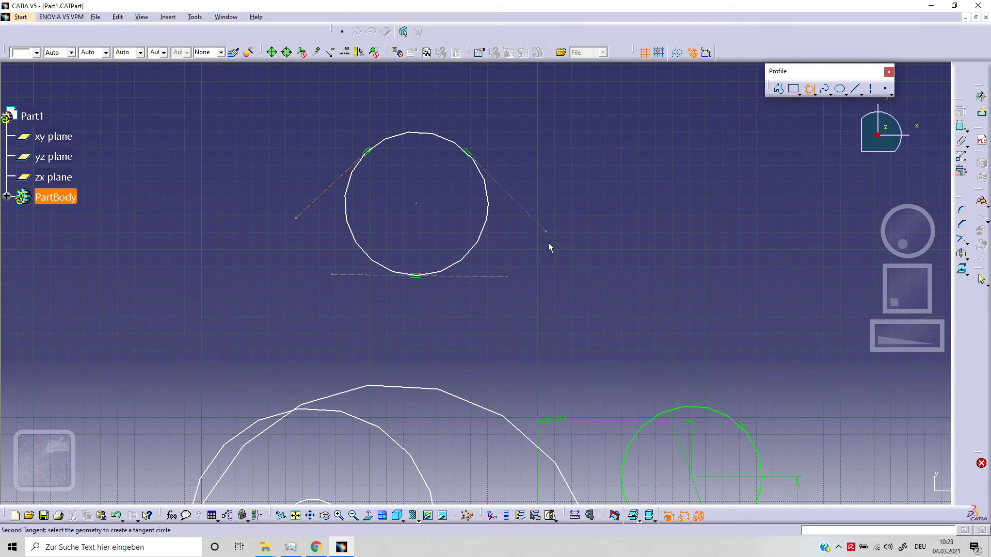
{"action": "left_click", "coordinate": [540, 221]}
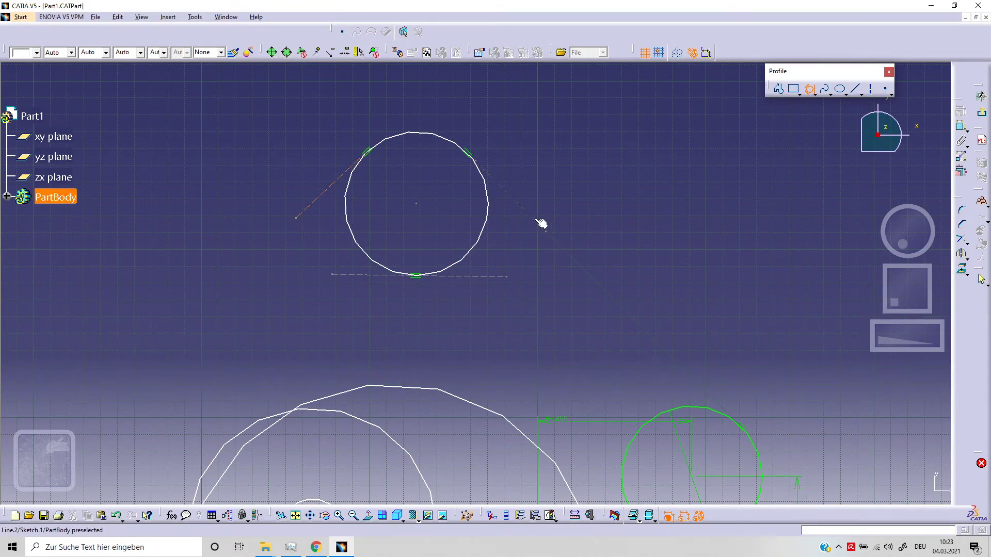
{"action": "left_click", "coordinate": [446, 389]}
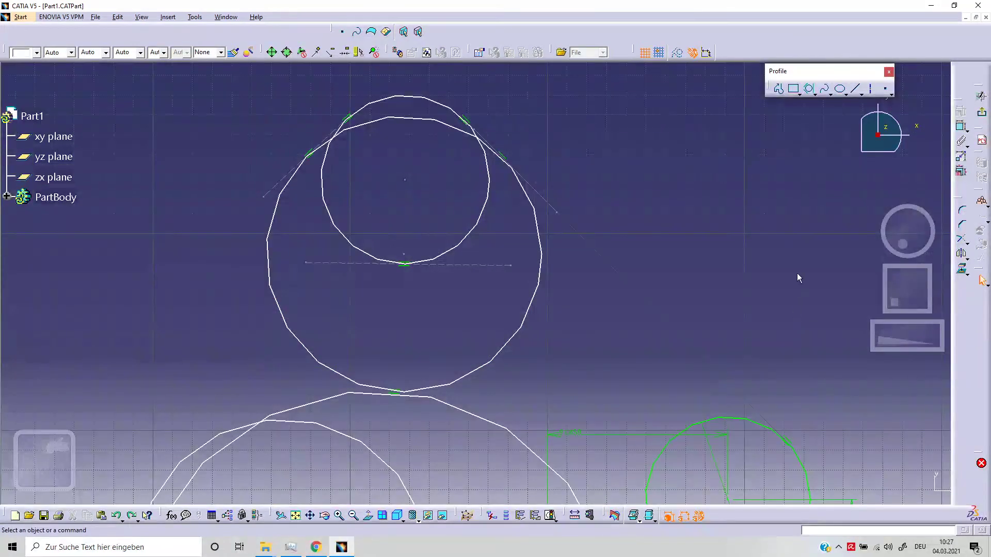
{"action": "left_click", "coordinate": [815, 95]}
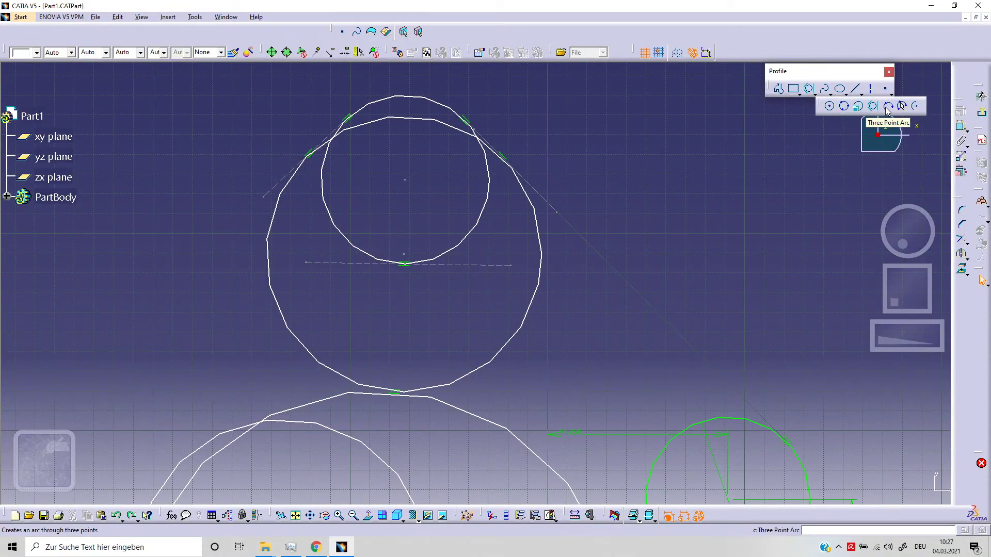
- Draw a nearly flat three-point arc to the right of the circles
{"action": "left_click", "coordinate": [888, 108]}
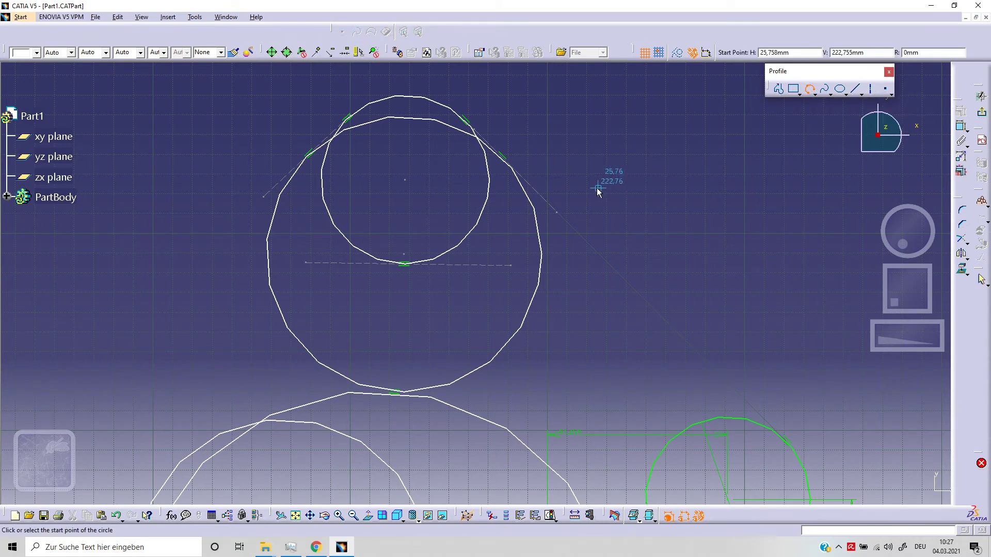
{"action": "left_click", "coordinate": [568, 170]}
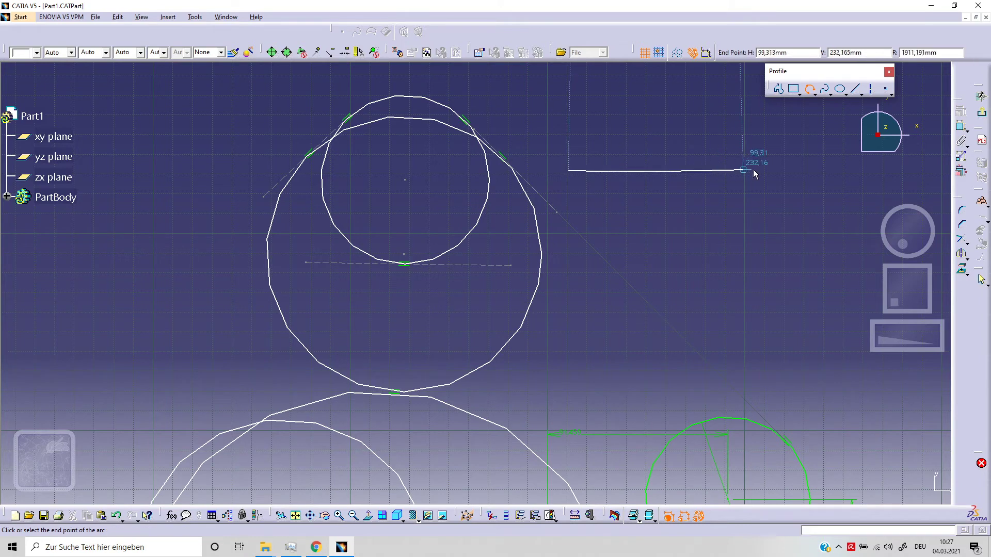
{"action": "key", "text": "Escape"}
{"action": "left_click", "coordinate": [825, 174]}
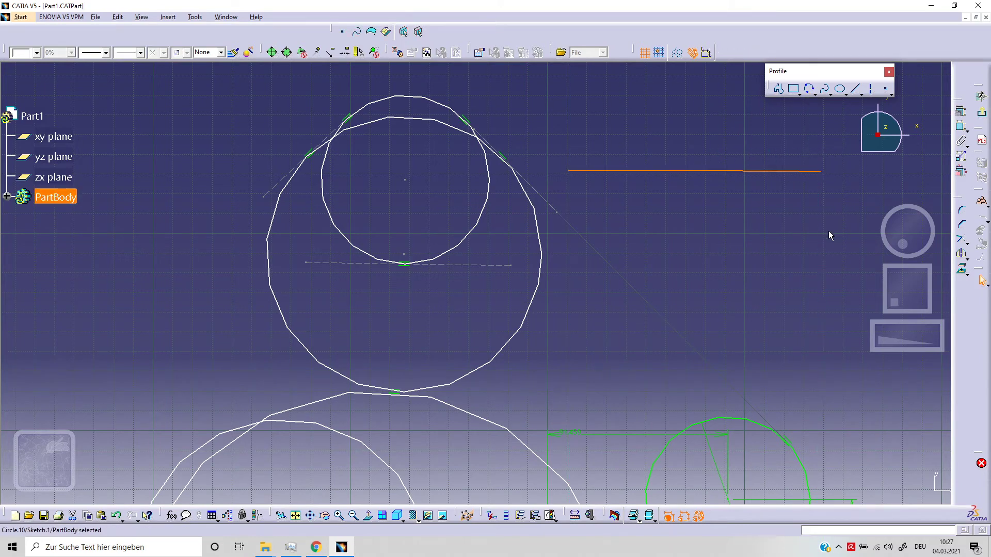
- Draw a gently curved three-point arc below the flat arc
{"action": "left_click", "coordinate": [814, 95]}
{"action": "left_click", "coordinate": [901, 104]}
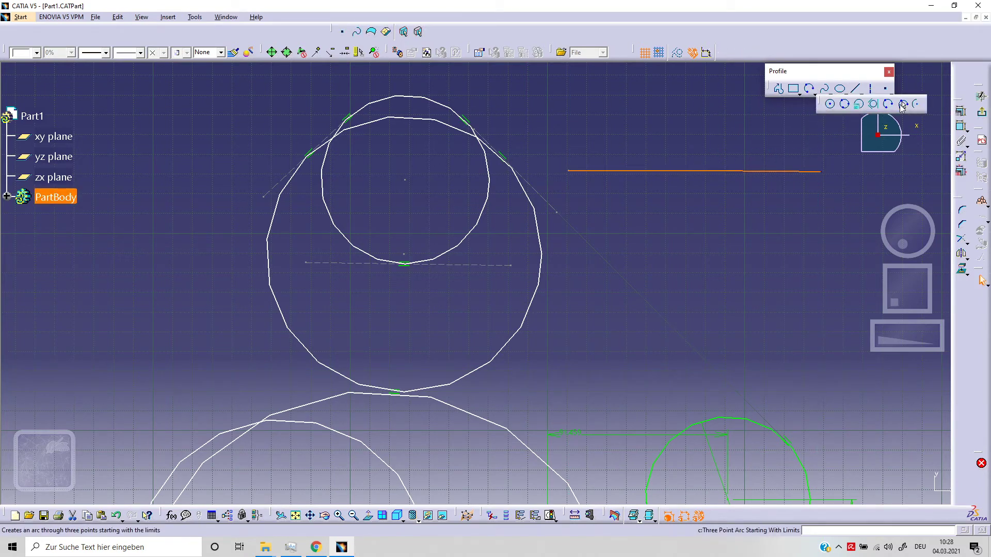
{"action": "left_click", "coordinate": [816, 214]}
{"action": "left_click", "coordinate": [588, 211]}
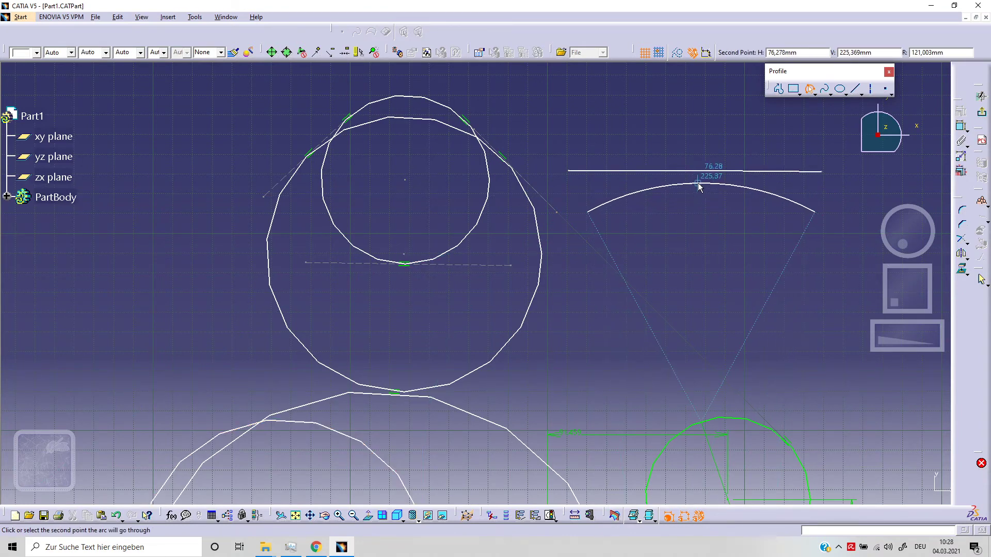
{"action": "left_click", "coordinate": [698, 183]}
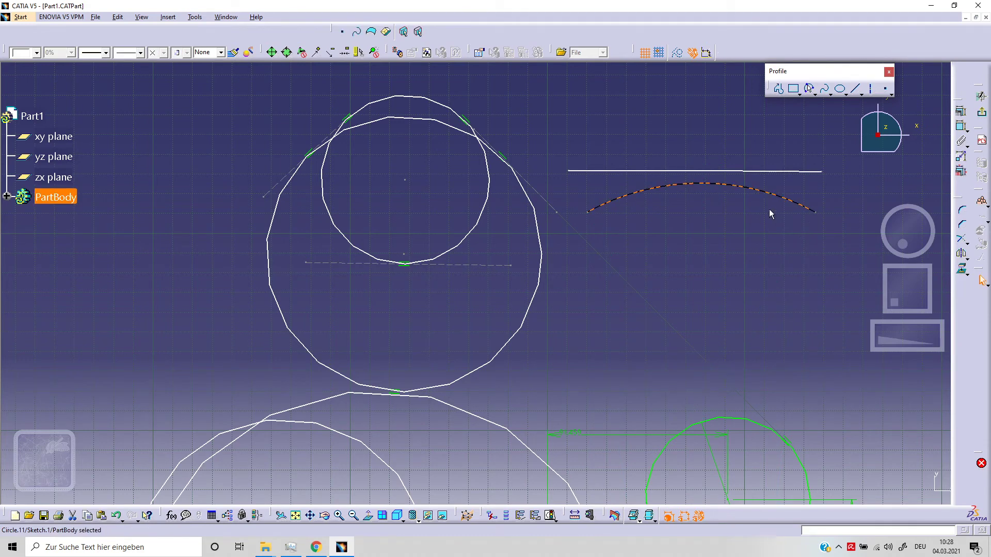
- Draw a long shallow three-point arc below the previous arcs on the right
{"action": "left_click", "coordinate": [814, 95]}
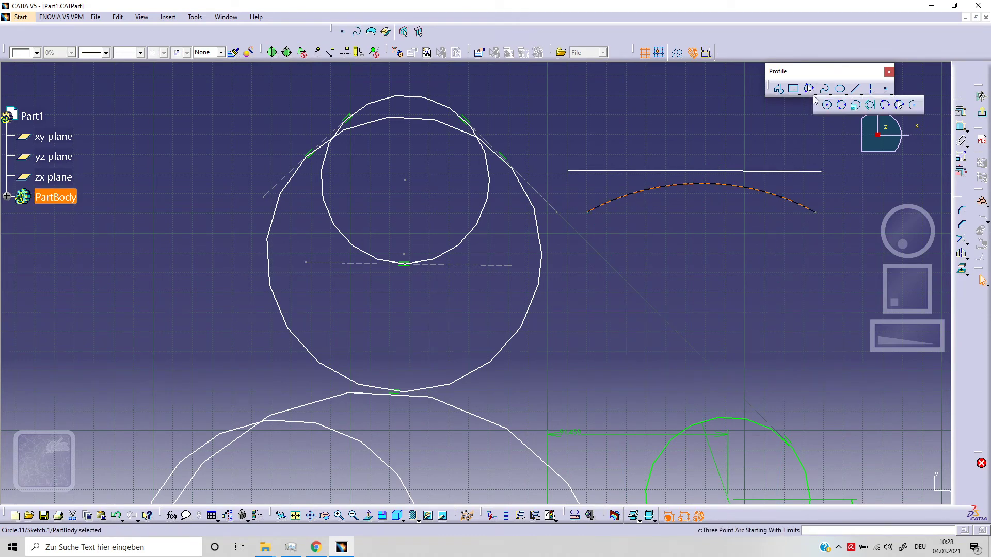
{"action": "left_click", "coordinate": [877, 103]}
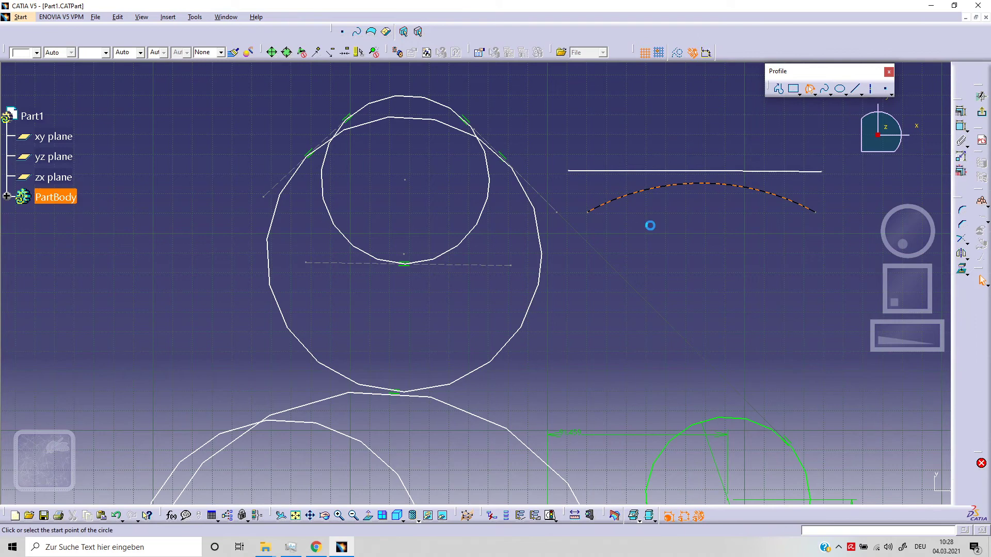
{"action": "left_click", "coordinate": [617, 236]}
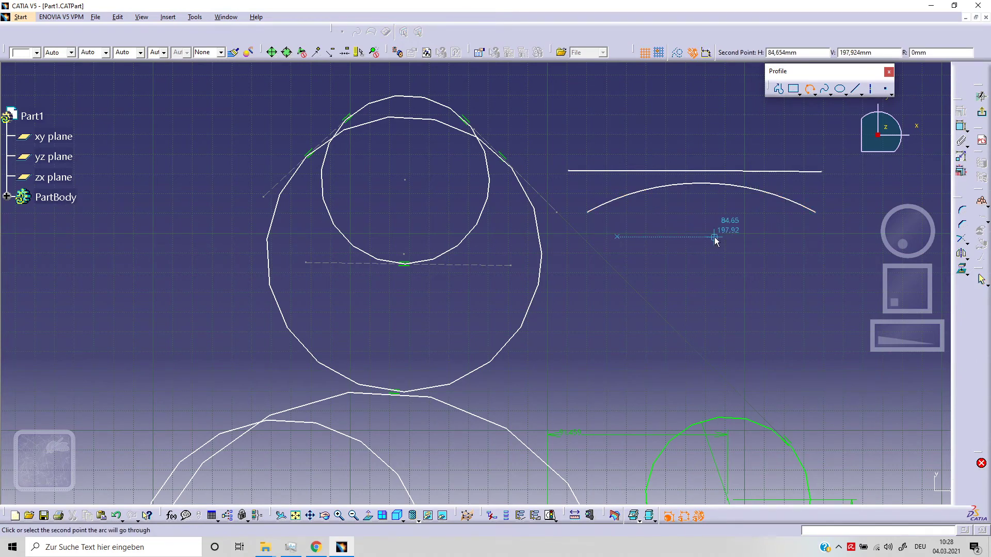
{"action": "left_click", "coordinate": [733, 241]}
{"action": "left_click", "coordinate": [828, 254]}
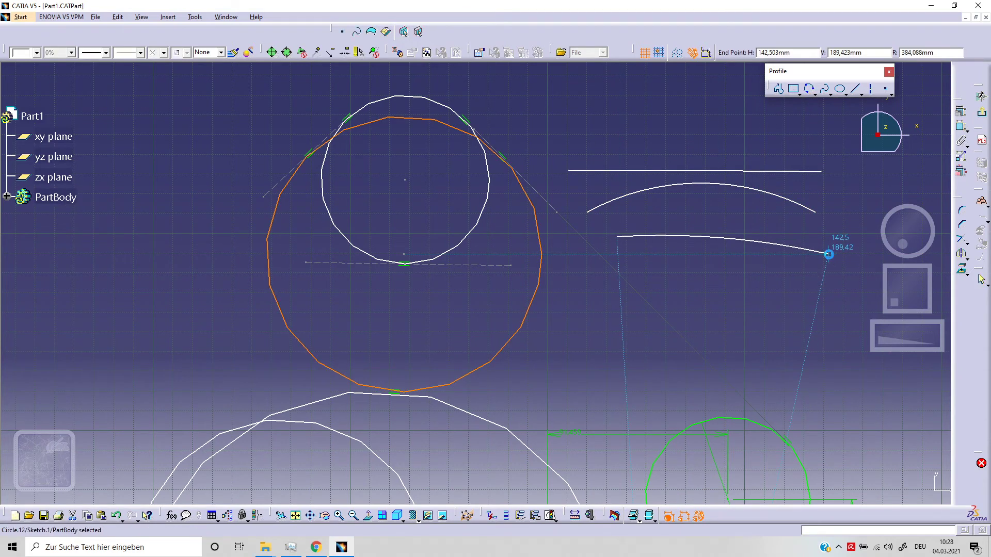
- Draw a taller arch crossing it using Three Point Arc Starting With Limits
{"action": "left_click", "coordinate": [816, 95]}
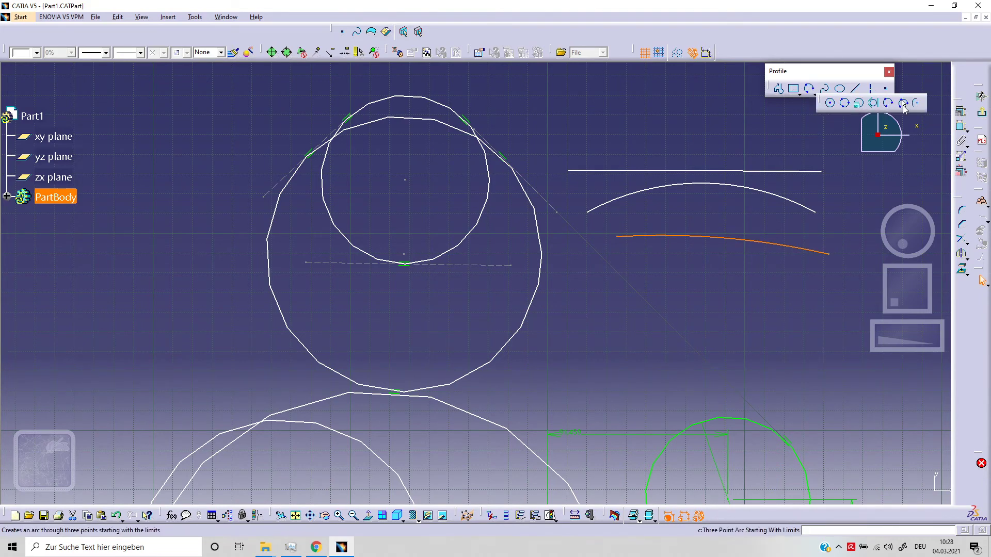
{"action": "left_click", "coordinate": [641, 273]}
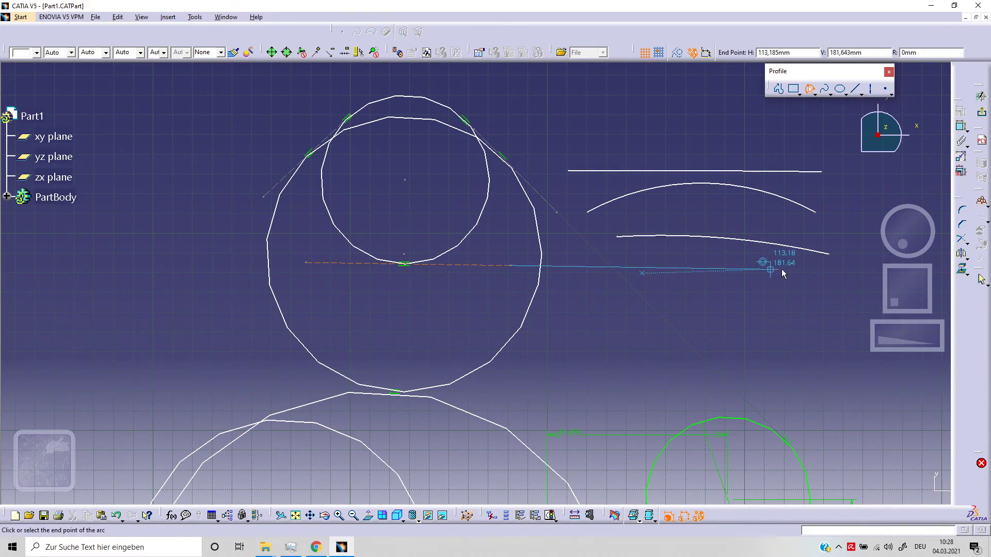
{"action": "left_click", "coordinate": [792, 270]}
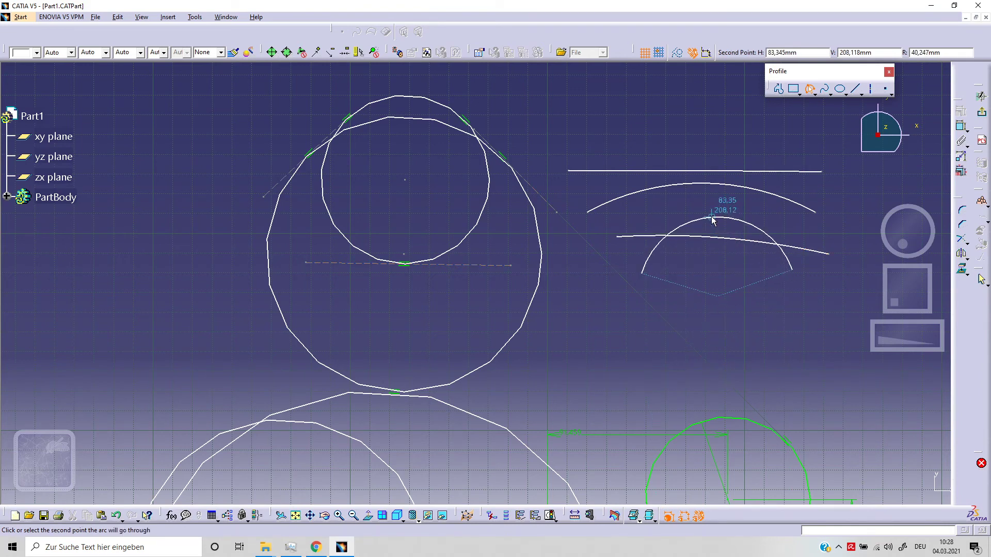
{"action": "left_click", "coordinate": [718, 217]}
{"action": "left_click", "coordinate": [710, 308]}
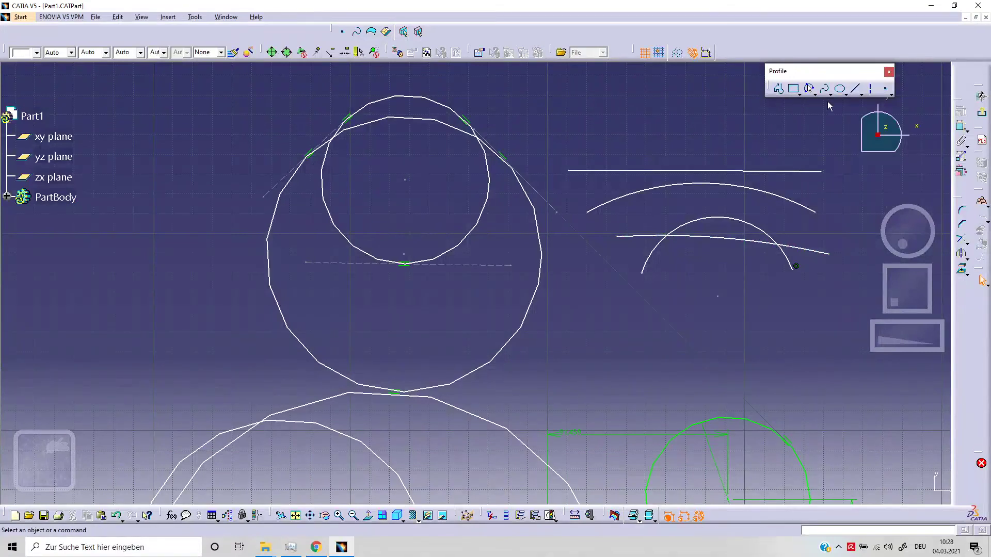
{"action": "left_click", "coordinate": [815, 94]}
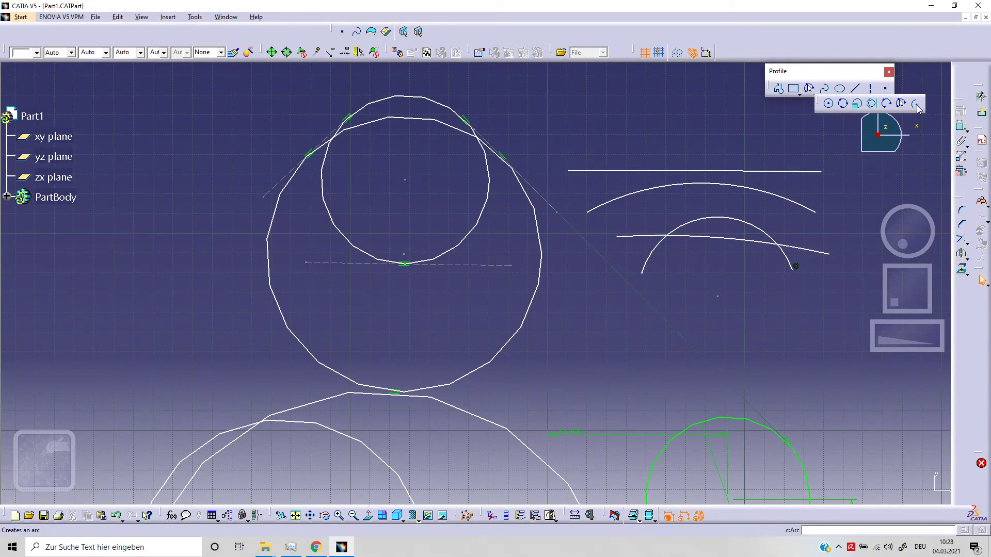
- Draw a centre-and-radius arc at the far left of the sketch, ending upper left
{"action": "left_click", "coordinate": [900, 103]}
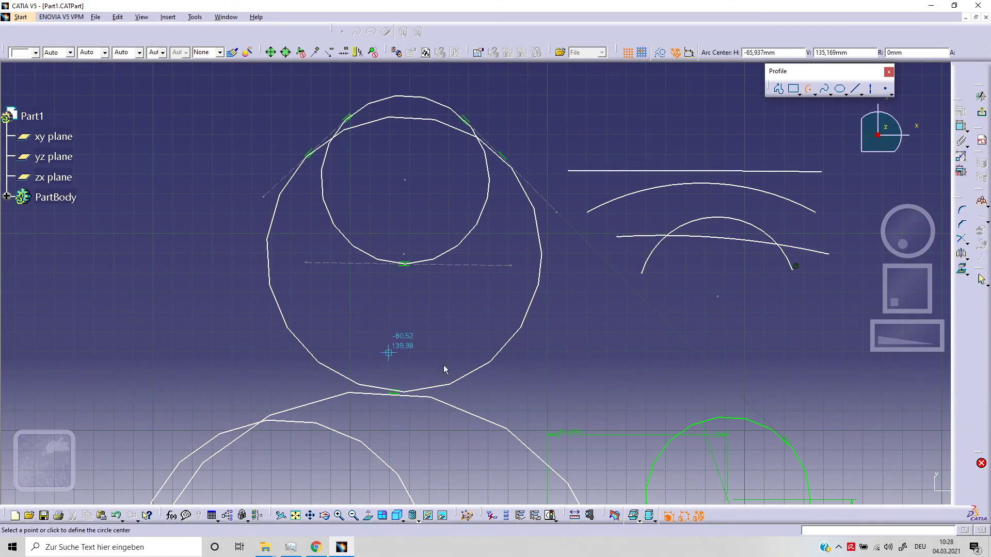
{"action": "left_click", "coordinate": [115, 312]}
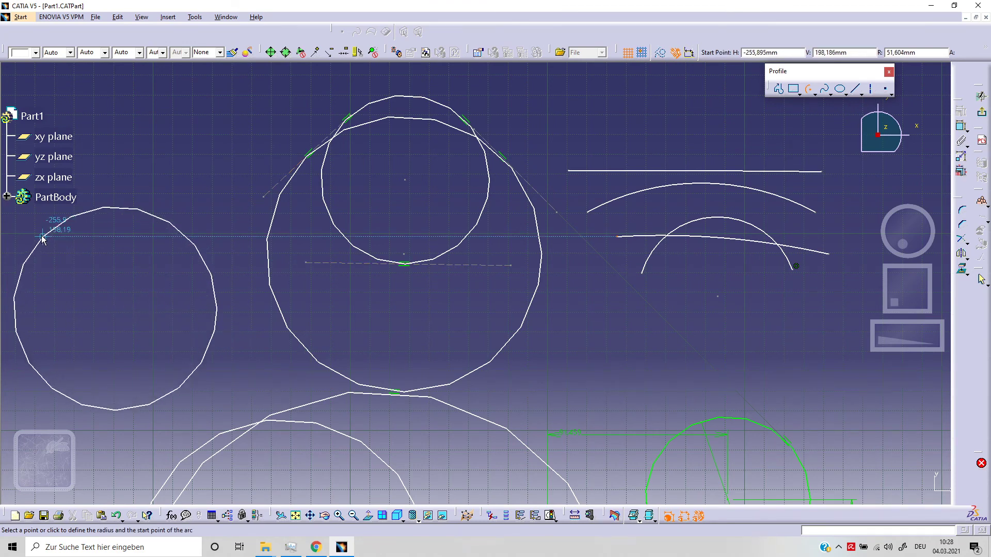
{"action": "left_click", "coordinate": [43, 237]}
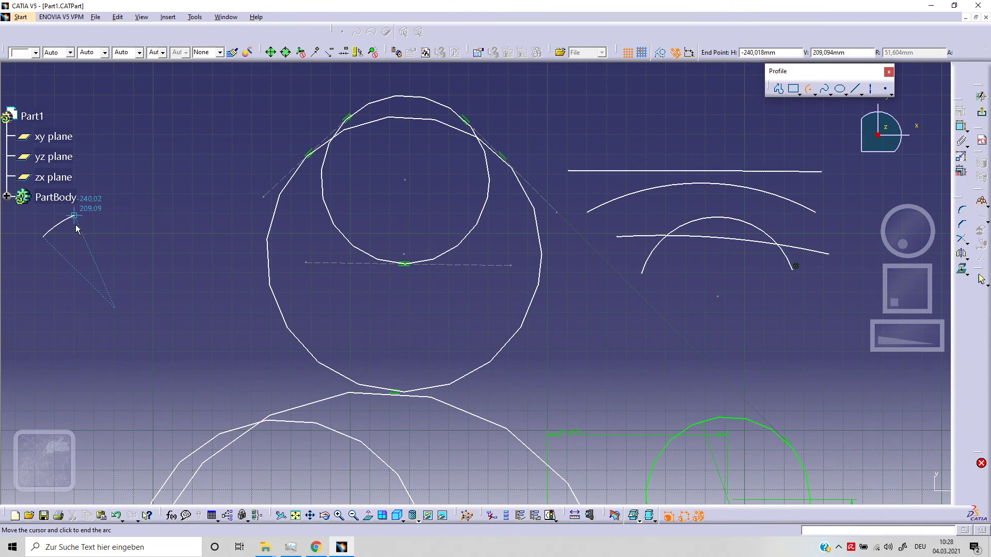
{"action": "left_click", "coordinate": [165, 219]}
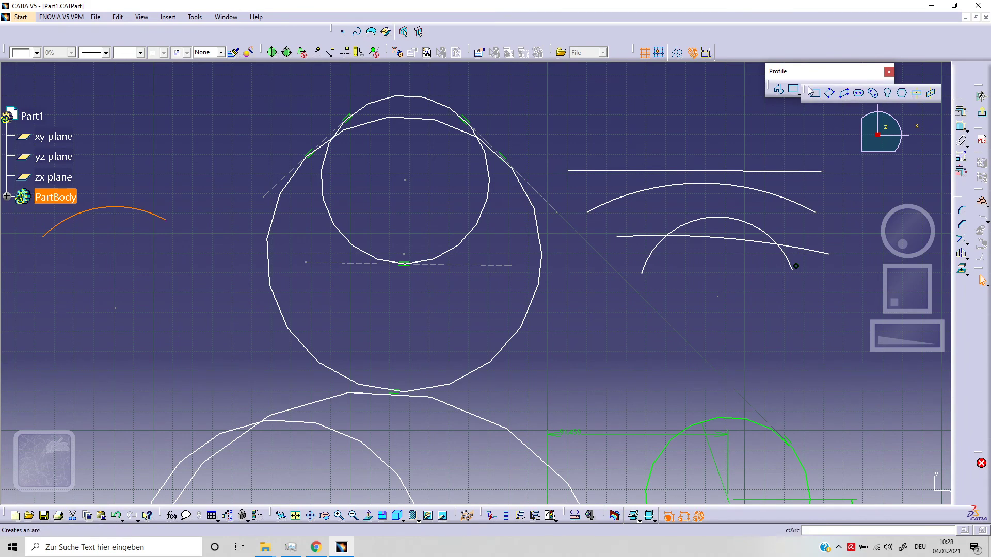
- Add a downward-curving centre arc beneath the arch, then place another arc's centre near the top
{"action": "left_click", "coordinate": [805, 93]}
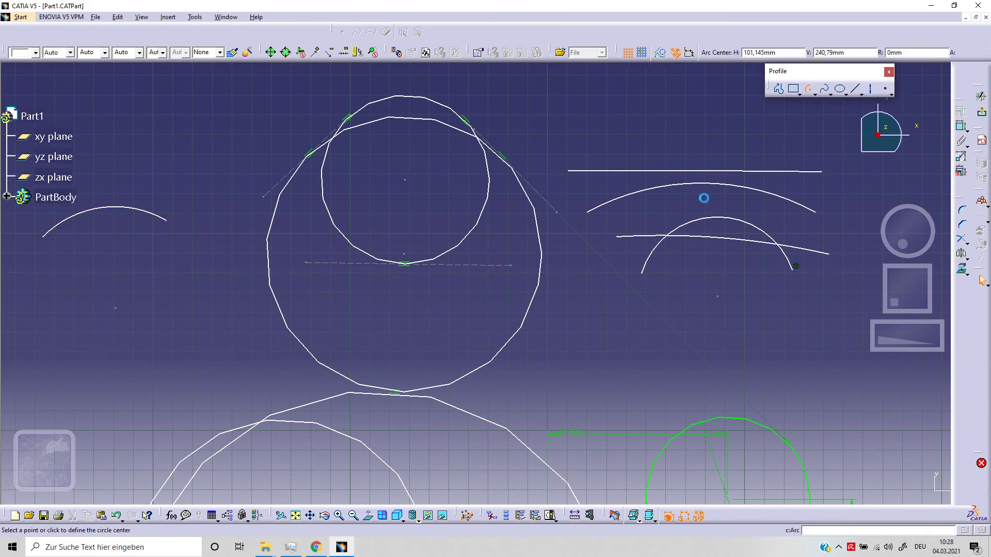
{"action": "left_click", "coordinate": [718, 296]}
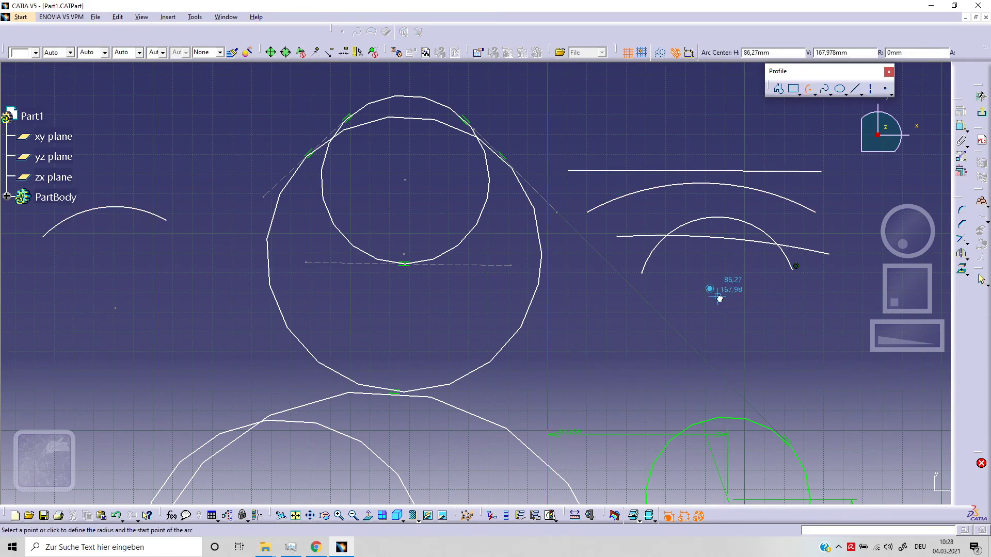
{"action": "left_click", "coordinate": [769, 328]}
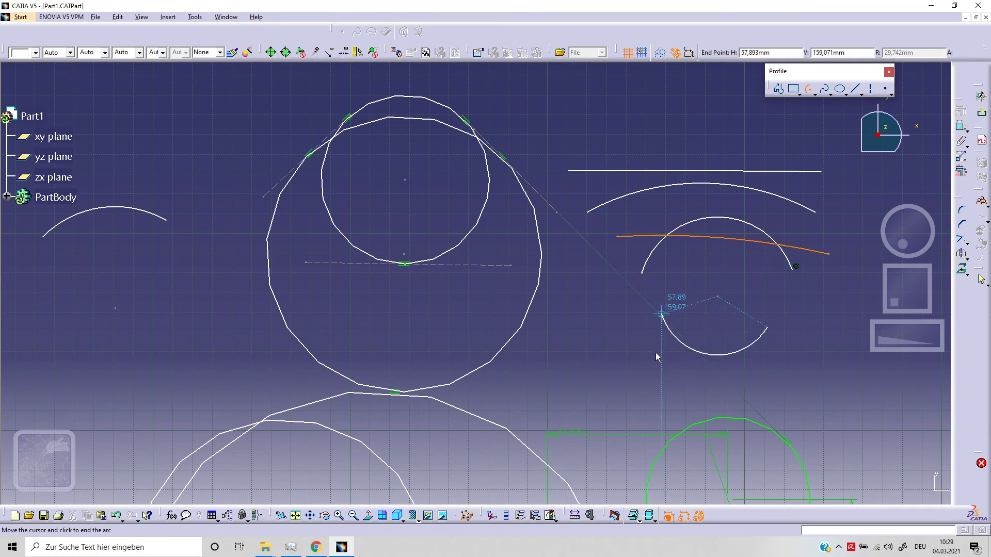
{"action": "left_click", "coordinate": [668, 309]}
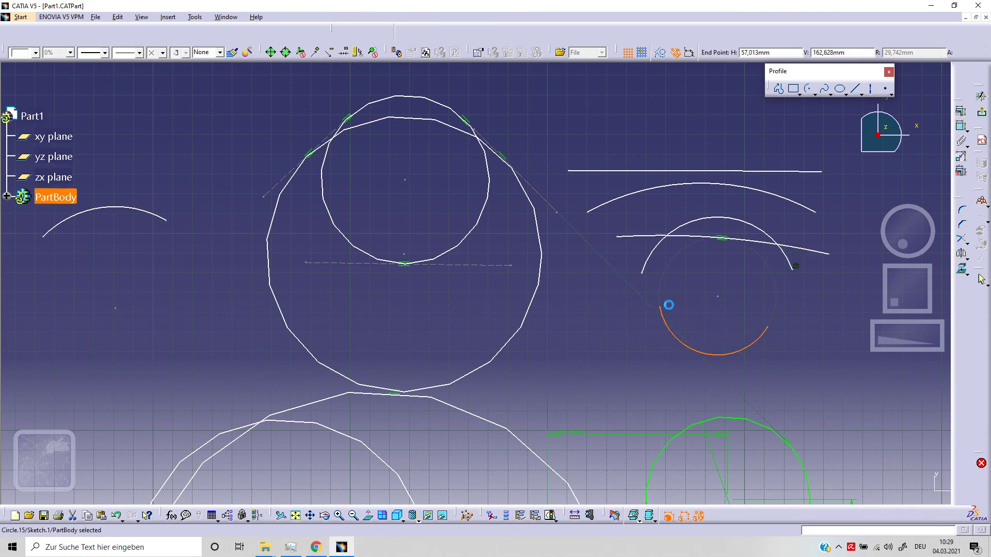
{"action": "left_click", "coordinate": [806, 91]}
{"action": "left_click", "coordinate": [597, 121]}
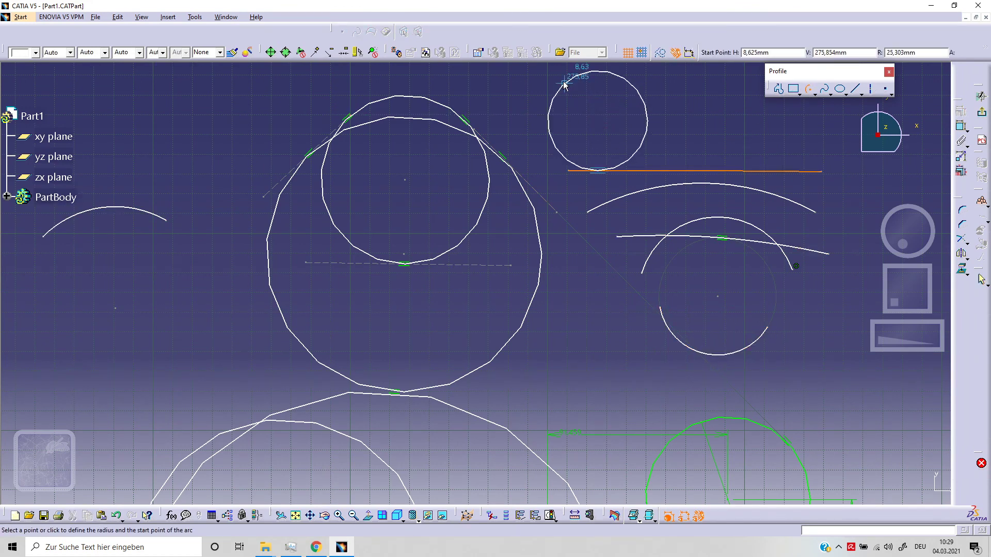